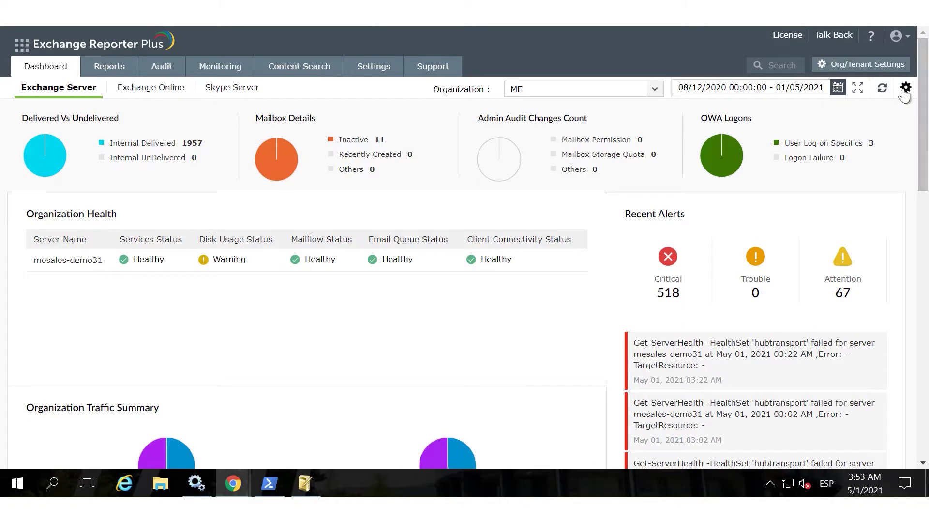
Review the dashboard's customization options and the widgets on the Exchange Online dashboard.
{"action": "left_click", "coordinate": [904, 93]}
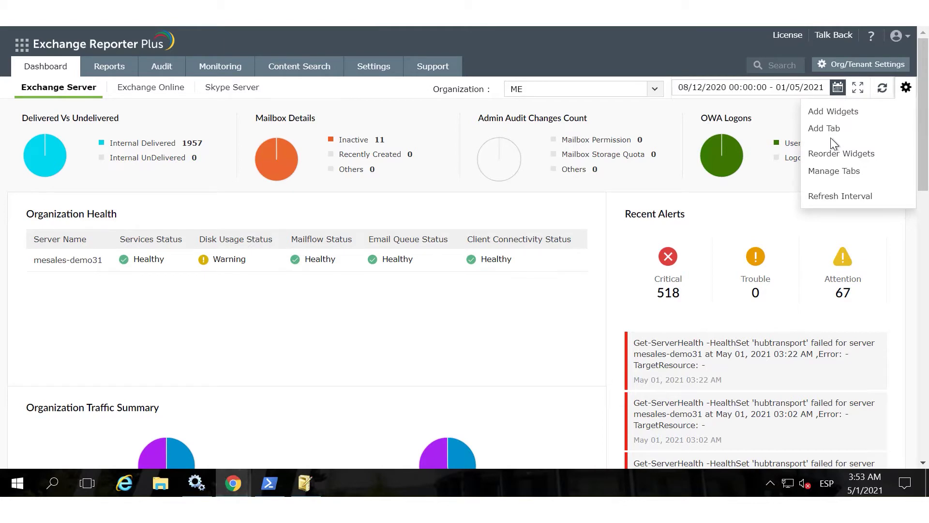
{"action": "left_click", "coordinate": [153, 92]}
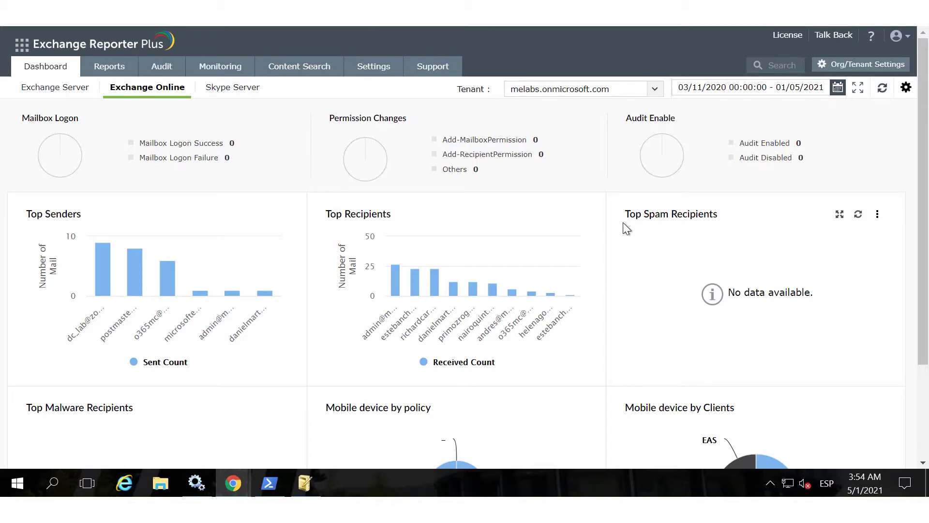
{"action": "scroll", "coordinate": [691, 260], "scroll_direction": "down", "scroll_amount": 3}
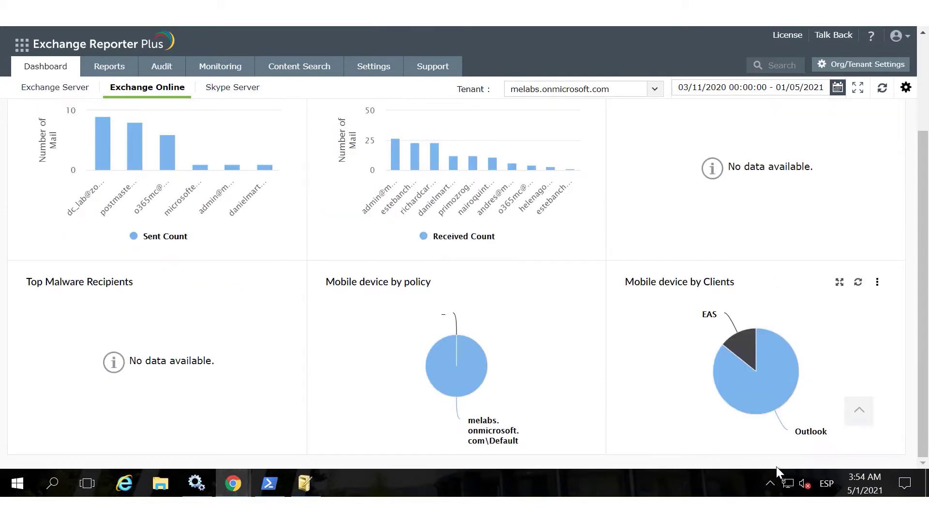
{"action": "mouse_move", "coordinate": [773, 360]}
Inspect the edit settings of the Mobile device by policy widget and close them without saving.
{"action": "left_click", "coordinate": [579, 283]}
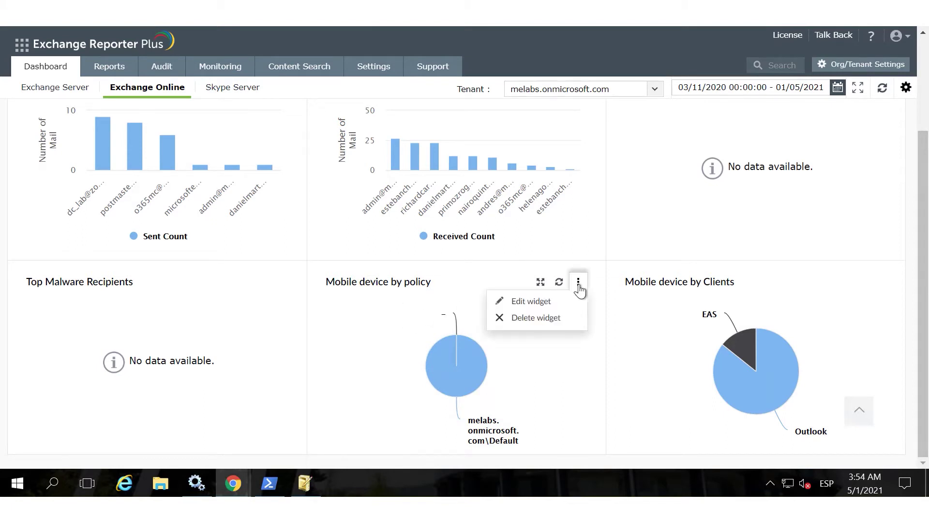
{"action": "left_click", "coordinate": [541, 305]}
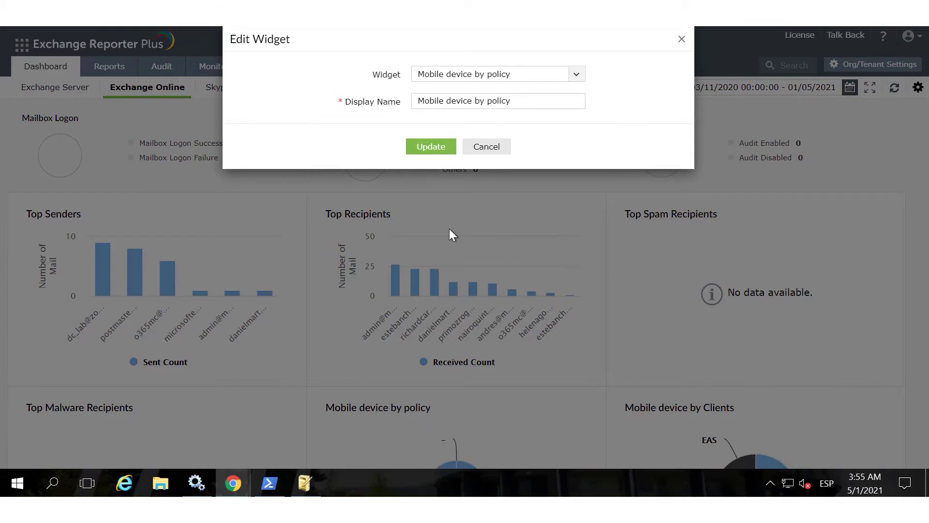
{"action": "left_click", "coordinate": [476, 154]}
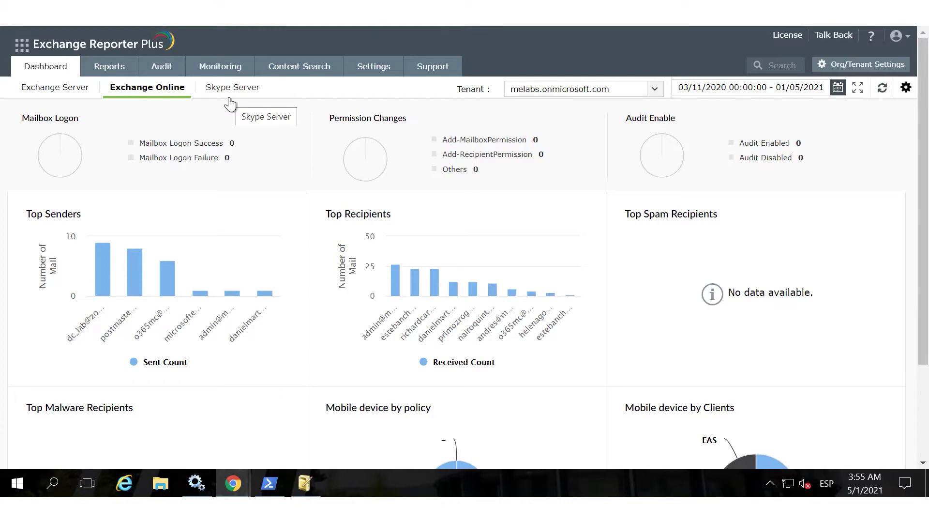
Generate the Mailbox Enabled Users report for the ME organization from the Exchange Server mailbox reports.
{"action": "left_click", "coordinate": [115, 71]}
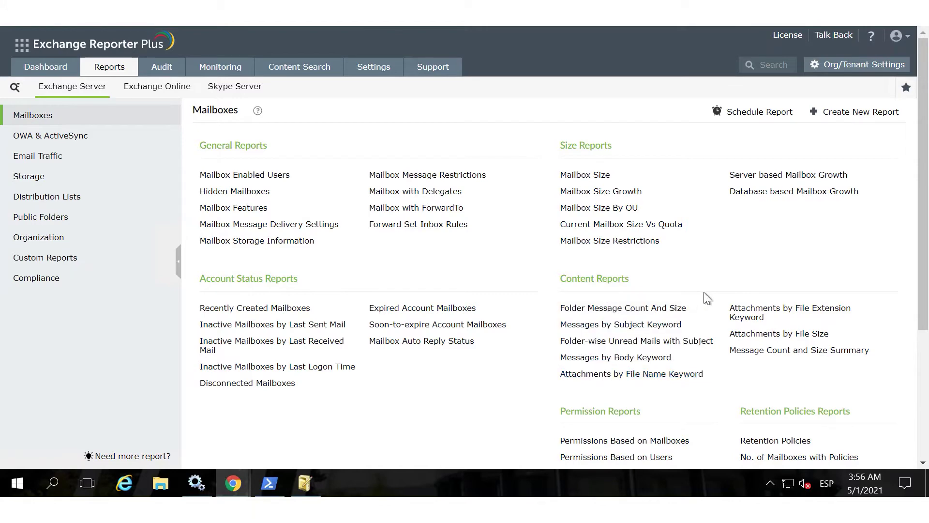
{"action": "scroll", "coordinate": [701, 292], "scroll_direction": "down", "scroll_amount": 2}
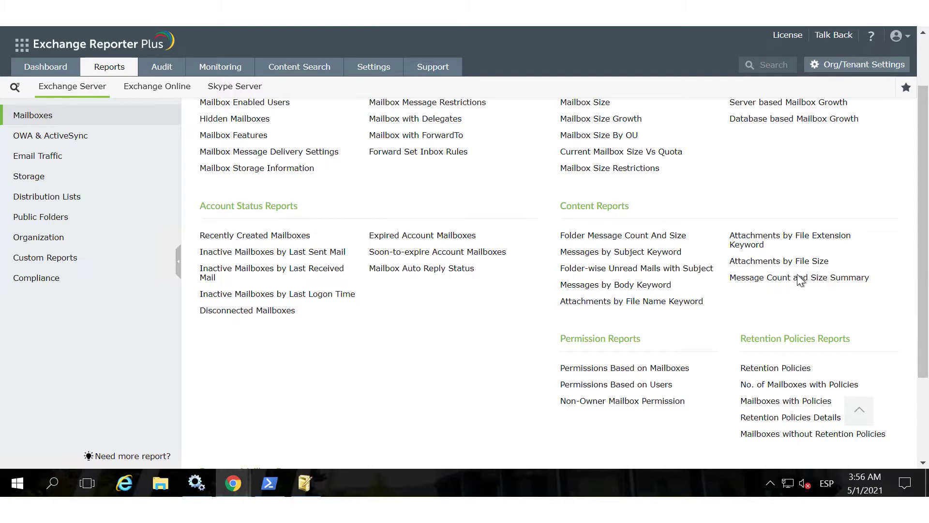
{"action": "scroll", "coordinate": [440, 363], "scroll_direction": "up", "scroll_amount": 2}
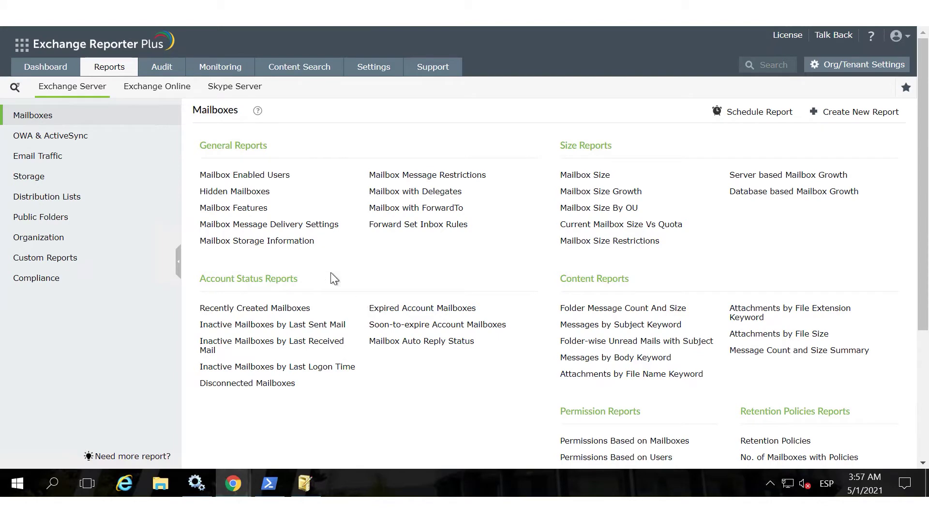
{"action": "left_click", "coordinate": [254, 182]}
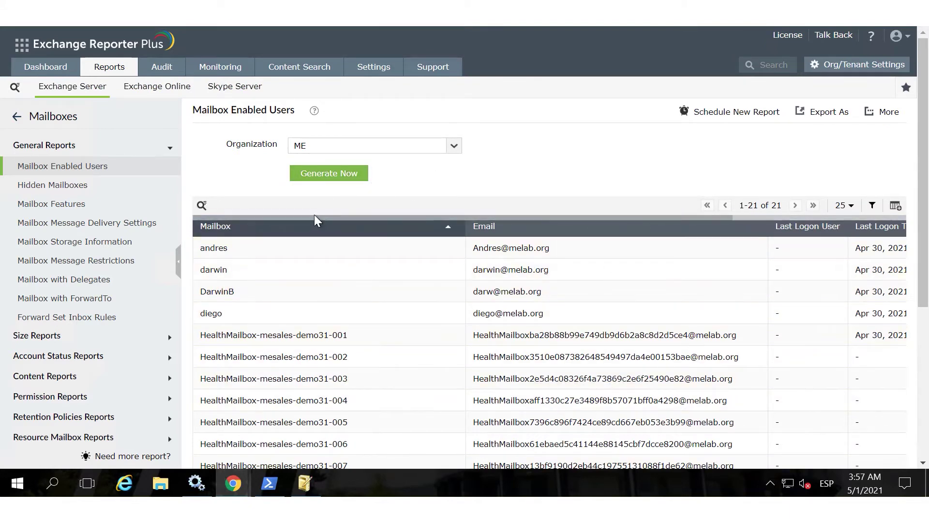
{"action": "left_click", "coordinate": [334, 174]}
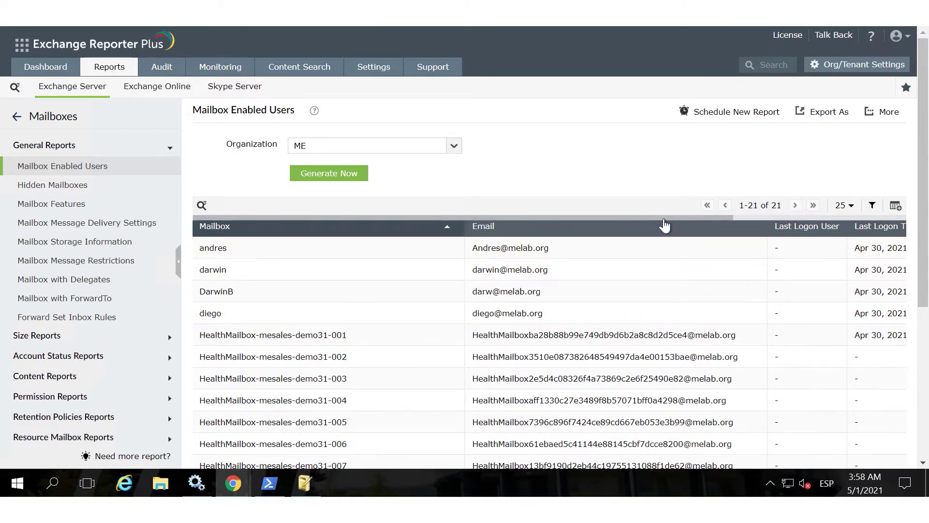
{"action": "left_click_drag", "start_coordinate": [665, 221], "coordinate": [492, 226]}
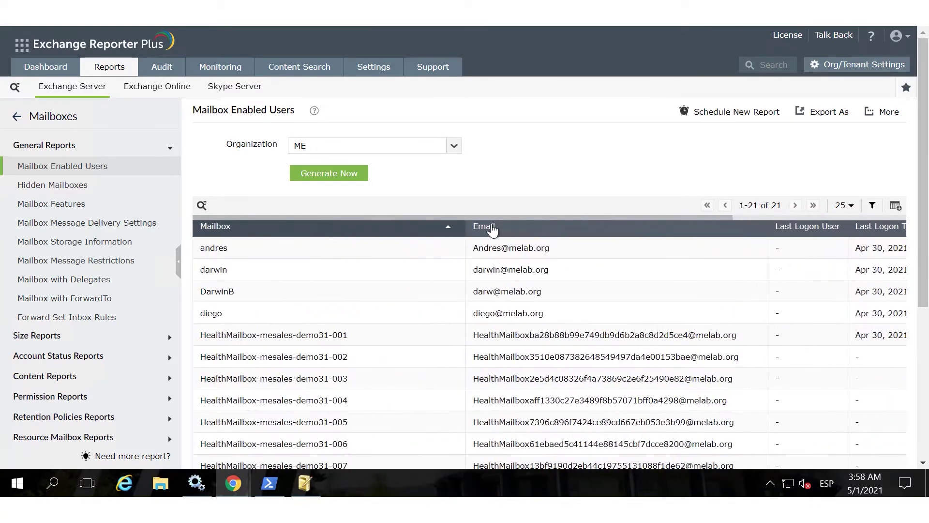
Review the selectable columns and the export formats offered for the Mailbox Enabled Users report.
{"action": "left_click", "coordinate": [894, 207]}
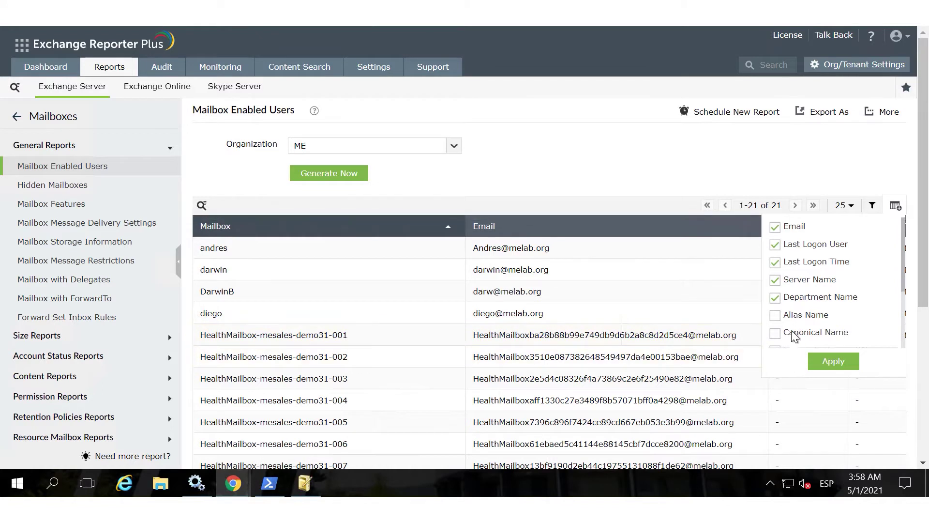
{"action": "scroll", "coordinate": [793, 296], "scroll_direction": "down", "scroll_amount": 3}
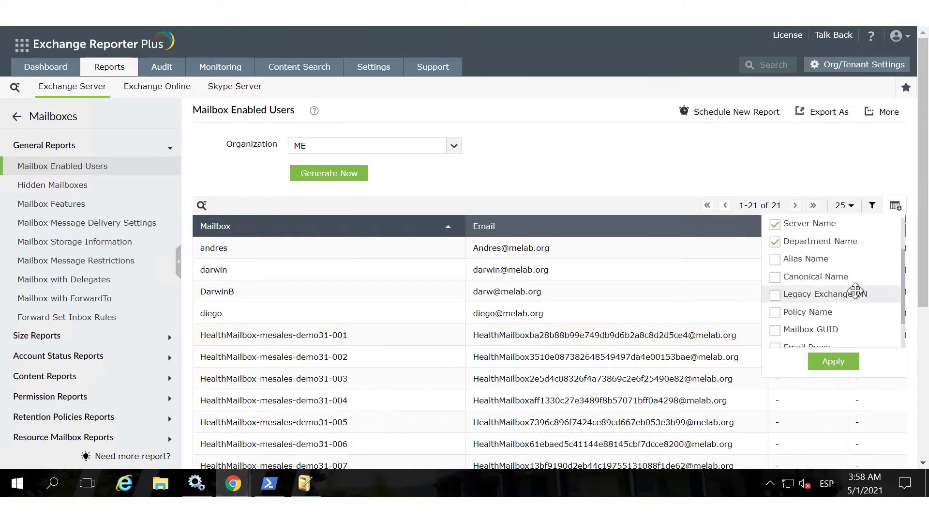
{"action": "scroll", "coordinate": [845, 297], "scroll_direction": "down", "scroll_amount": 1}
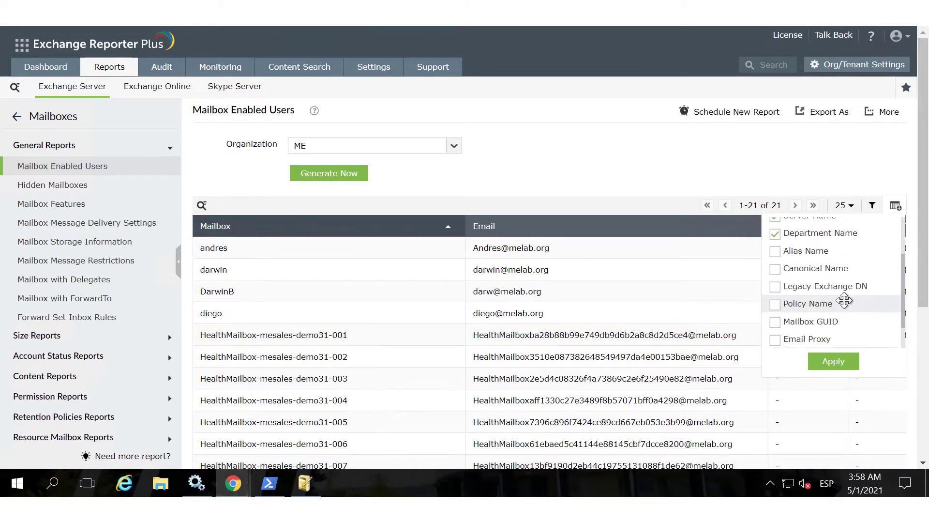
{"action": "left_click", "coordinate": [619, 190]}
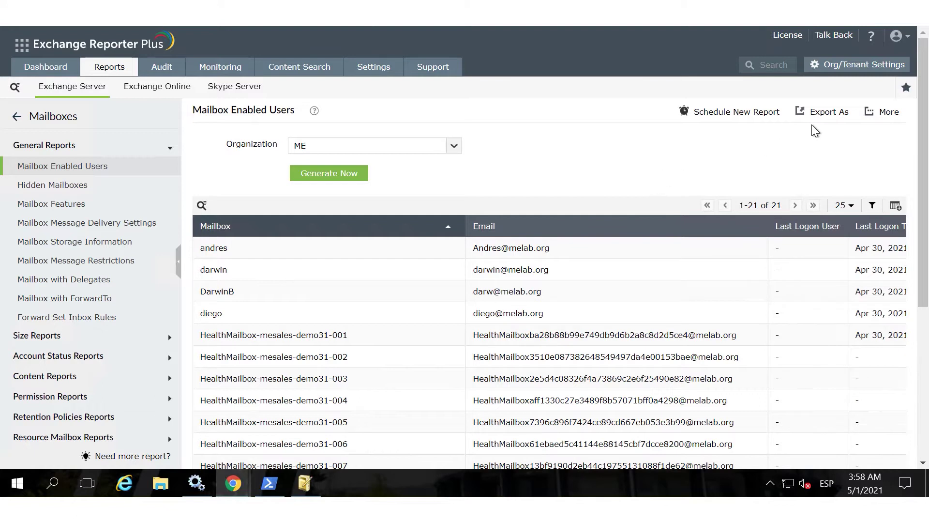
{"action": "left_click", "coordinate": [830, 117]}
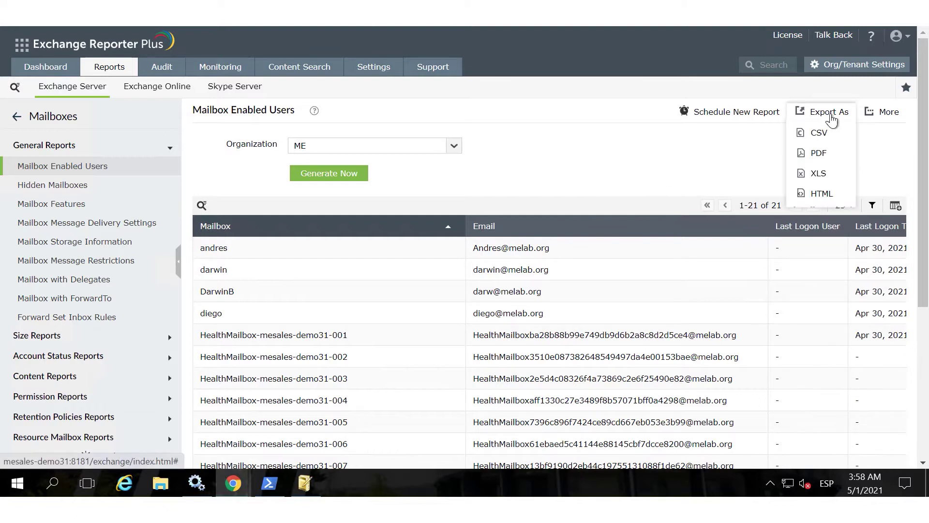
{"action": "left_click", "coordinate": [736, 154]}
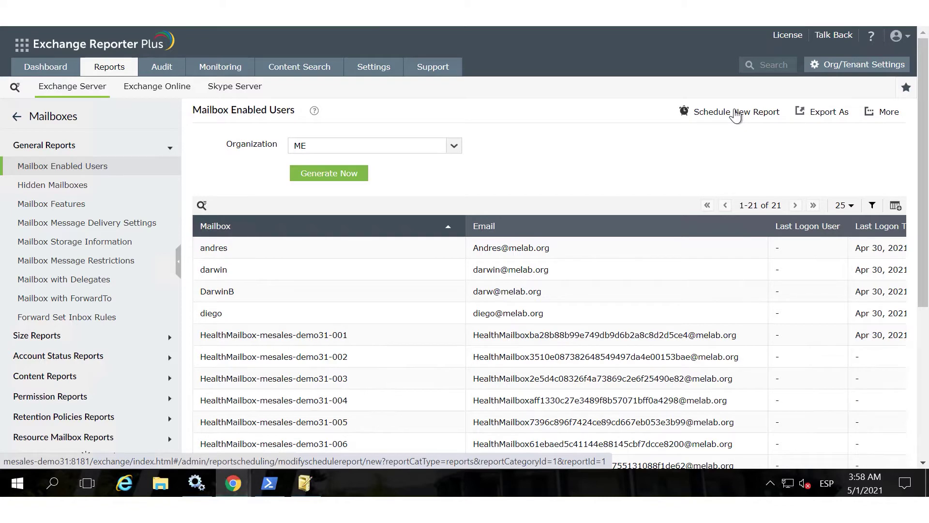
Open the Exchange Server Mailbox Size report and set its date to 2021-04-29.
{"action": "left_click", "coordinate": [71, 90]}
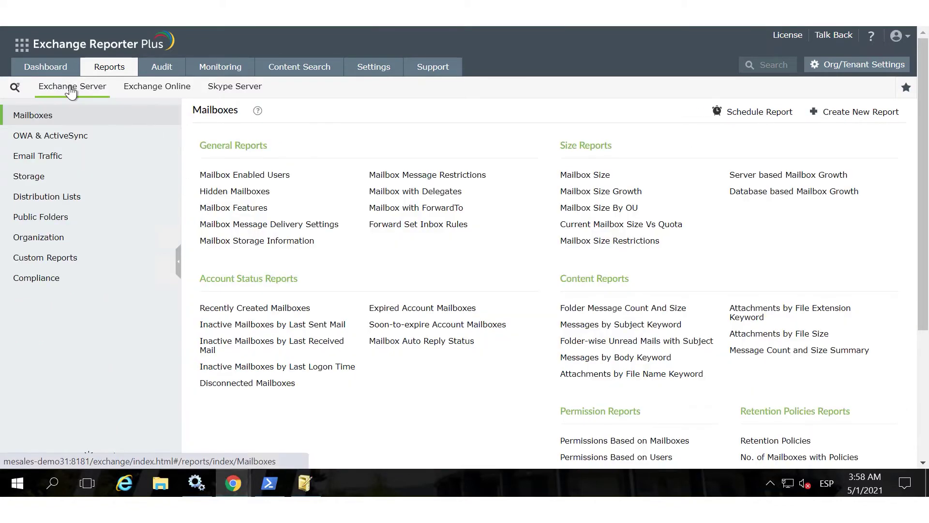
{"action": "left_click", "coordinate": [574, 175]}
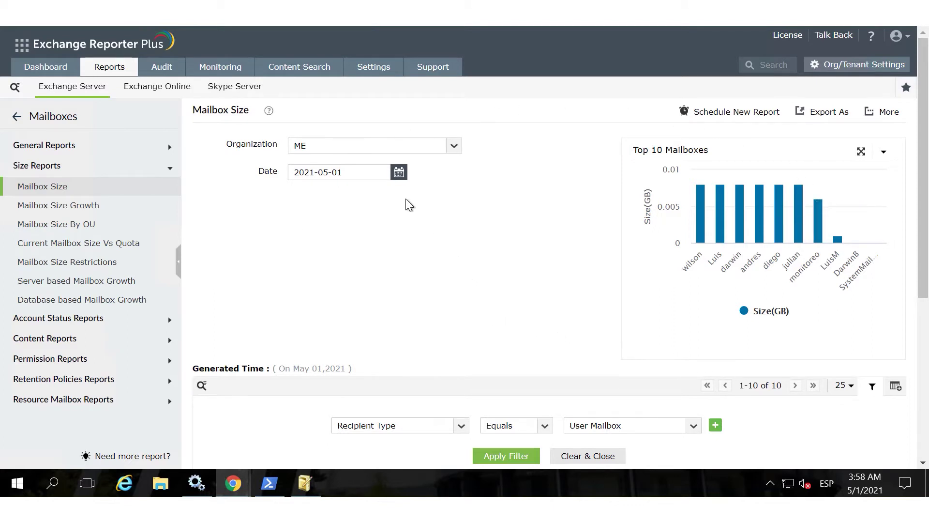
{"action": "left_click", "coordinate": [399, 173]}
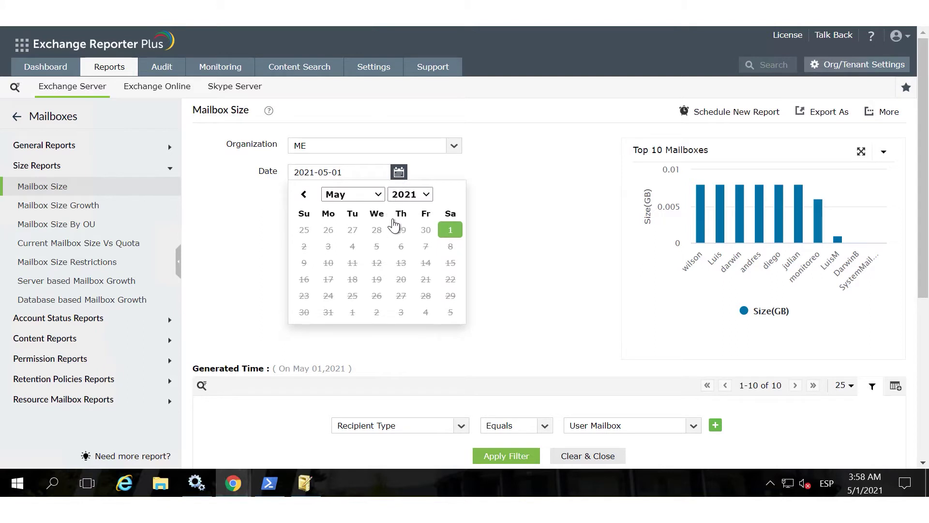
{"action": "left_click", "coordinate": [450, 237]}
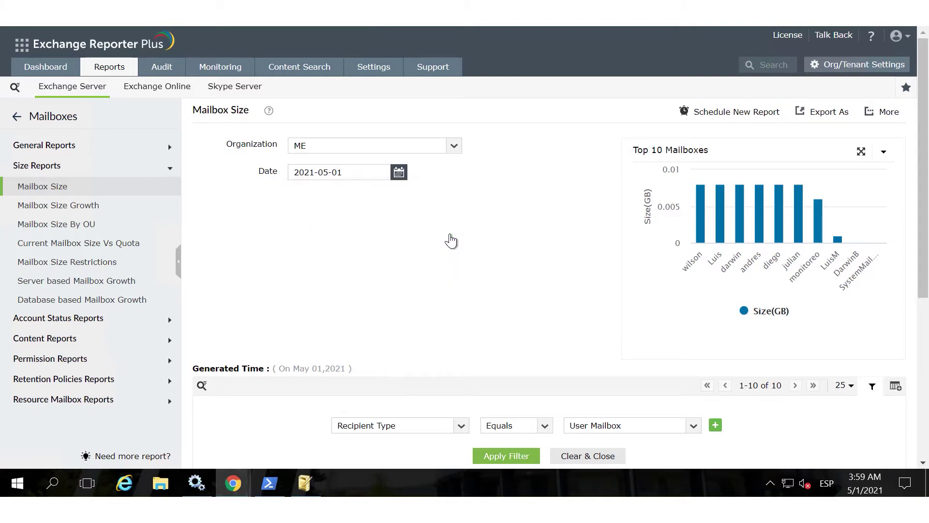
{"action": "left_click", "coordinate": [400, 173]}
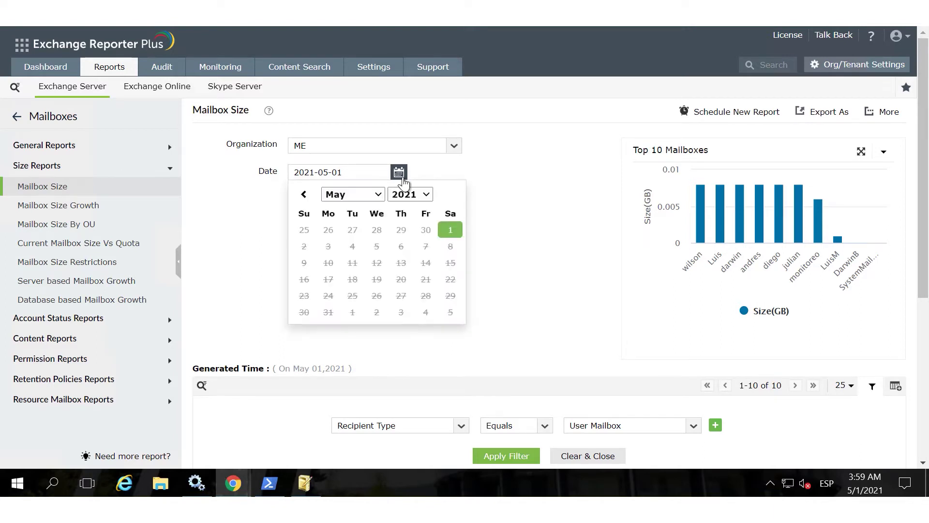
{"action": "left_click", "coordinate": [304, 194]}
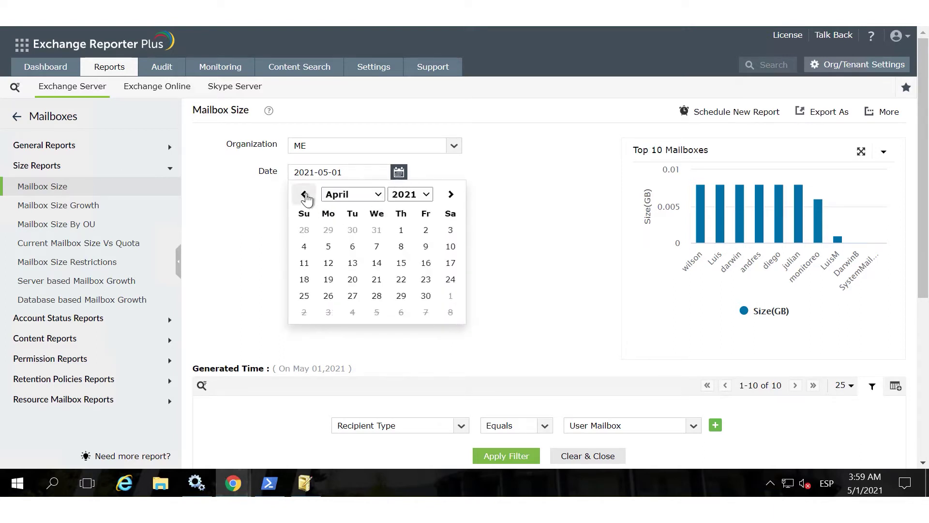
{"action": "left_click", "coordinate": [402, 297]}
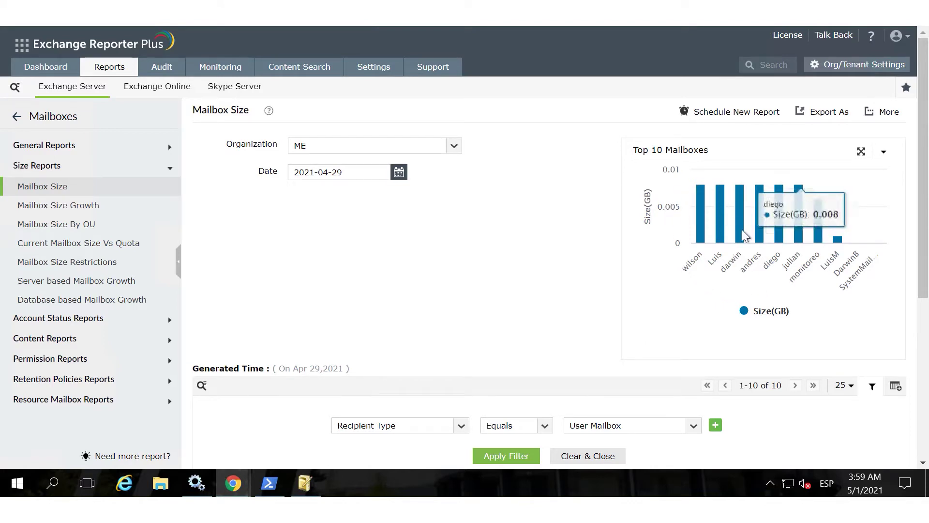
Examine the Mailbox Size report's table and the attributes its filter can use.
{"action": "scroll", "coordinate": [438, 273], "scroll_direction": "down", "scroll_amount": 3}
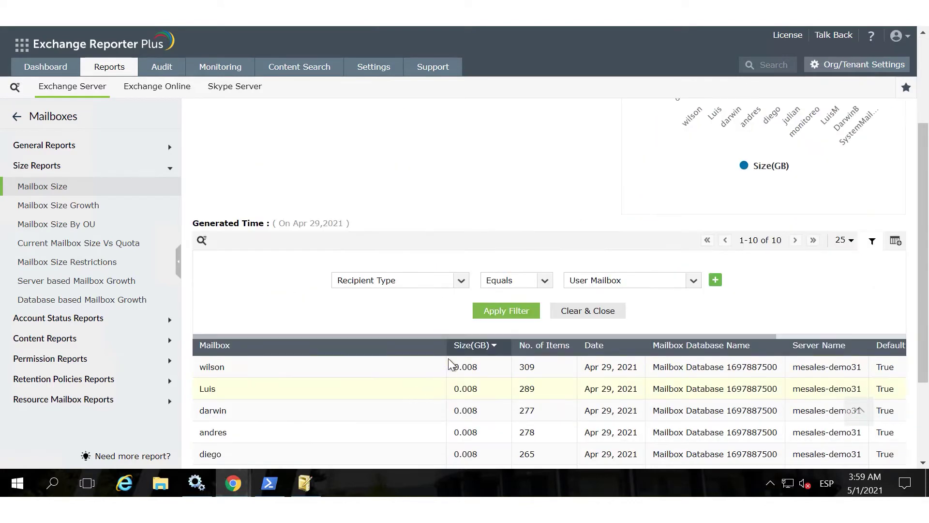
{"action": "scroll", "coordinate": [430, 361], "scroll_direction": "down", "scroll_amount": 3}
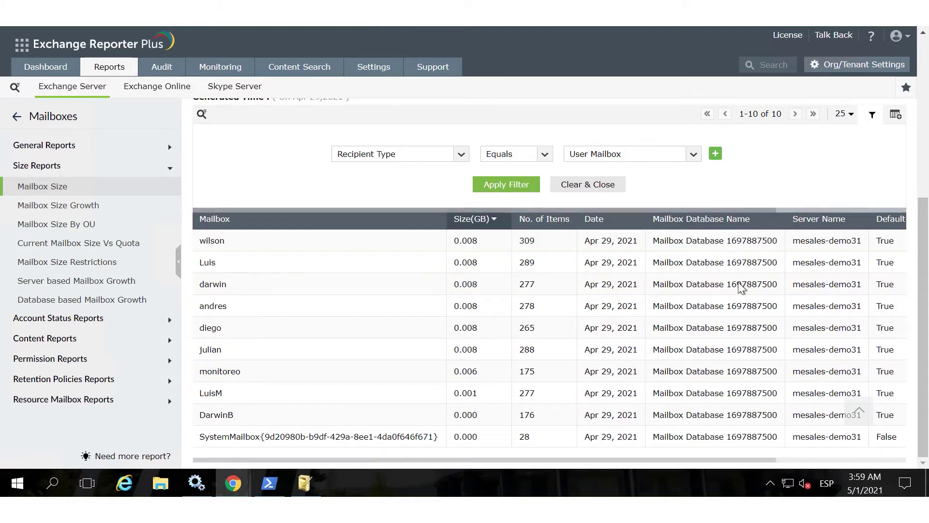
{"action": "scroll", "coordinate": [488, 246], "scroll_direction": "up", "scroll_amount": 2}
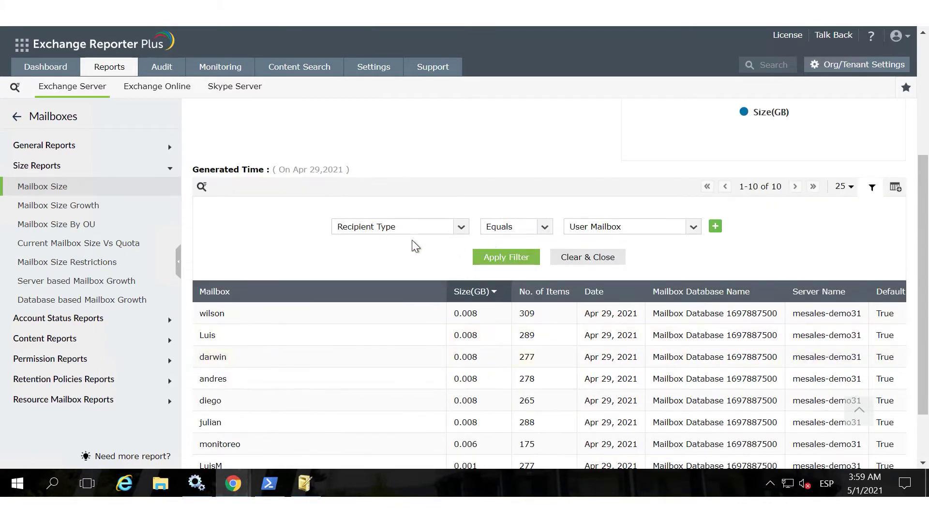
{"action": "left_click", "coordinate": [461, 231]}
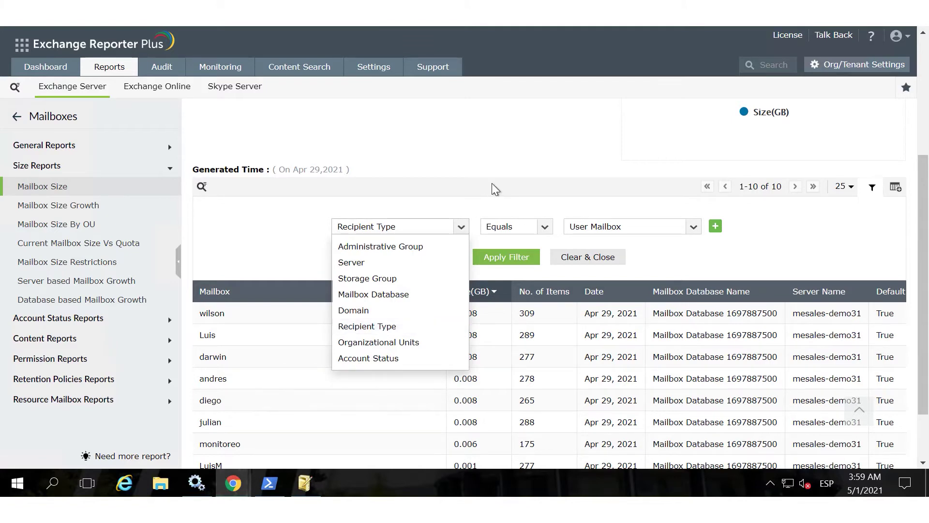
{"action": "left_click", "coordinate": [458, 229]}
{"action": "scroll", "coordinate": [609, 207], "scroll_direction": "up", "scroll_amount": 4}
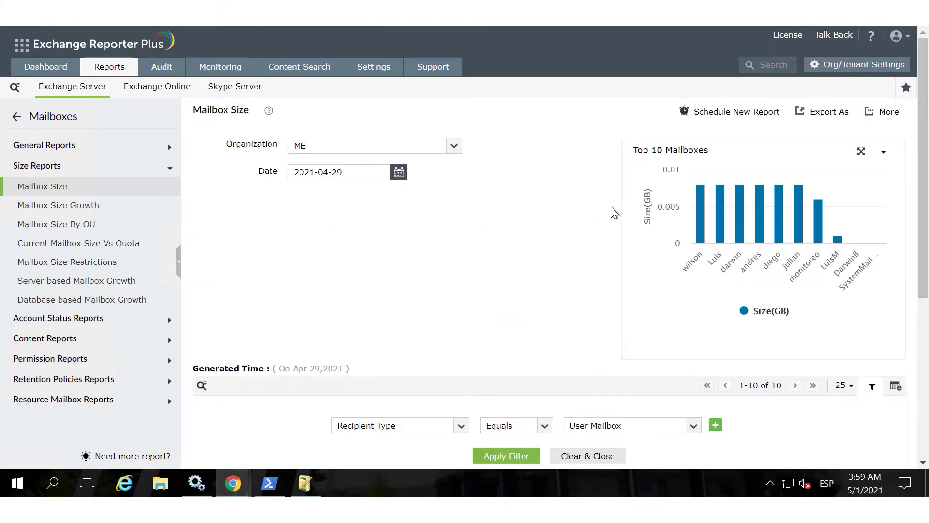
Open the Log on by Users report from the Exchange Server OWA & ActiveSync reports.
{"action": "left_click", "coordinate": [94, 94]}
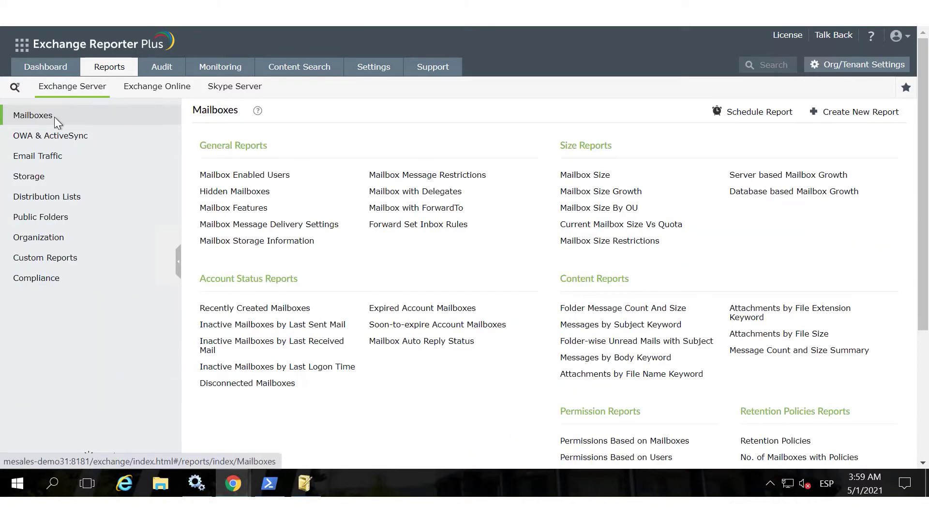
{"action": "left_click", "coordinate": [75, 141]}
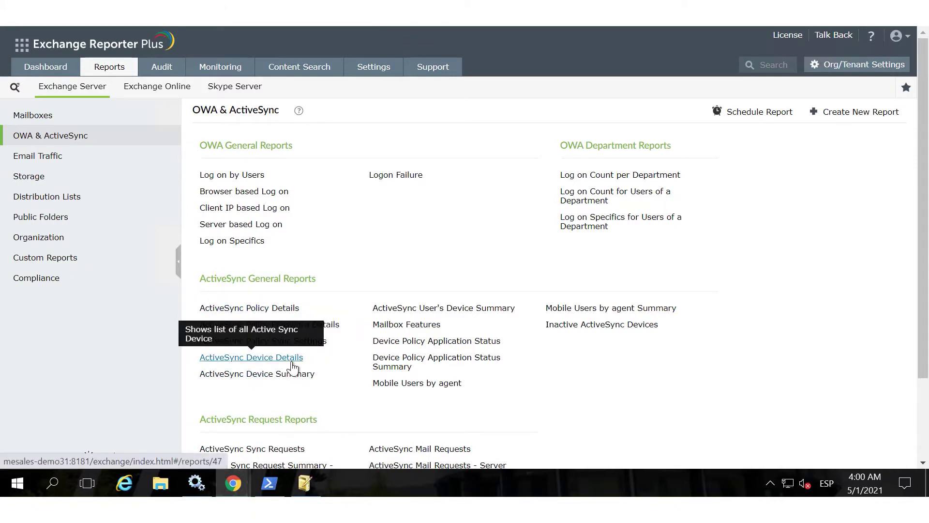
{"action": "scroll", "coordinate": [311, 349], "scroll_direction": "down", "scroll_amount": 2}
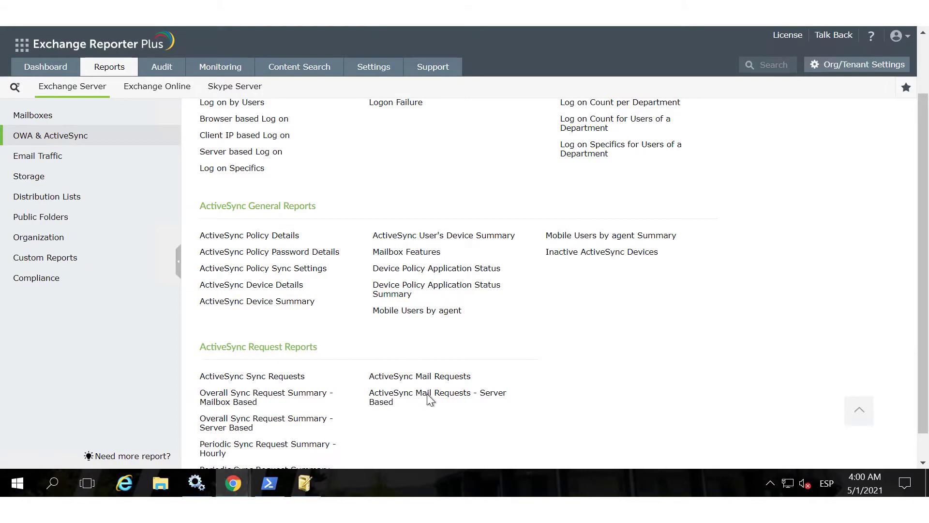
{"action": "scroll", "coordinate": [436, 339], "scroll_direction": "up", "scroll_amount": 2}
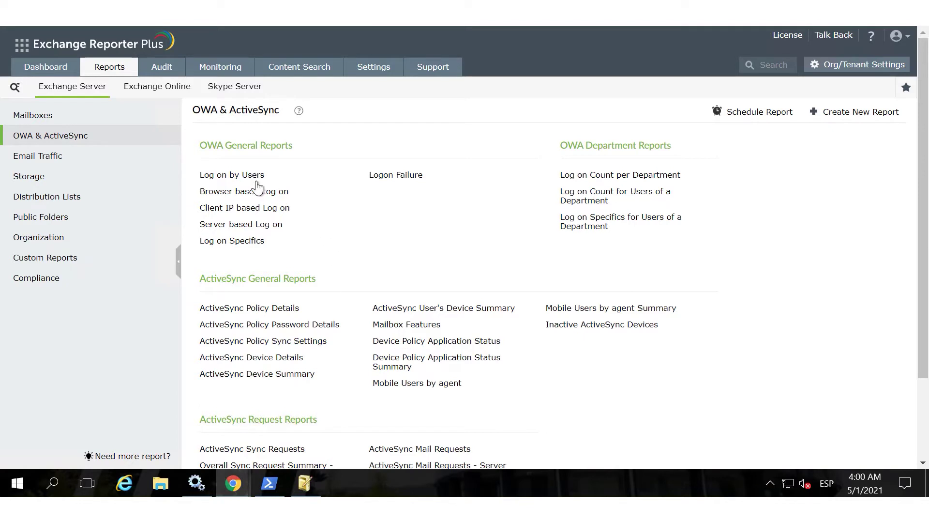
{"action": "left_click", "coordinate": [242, 178]}
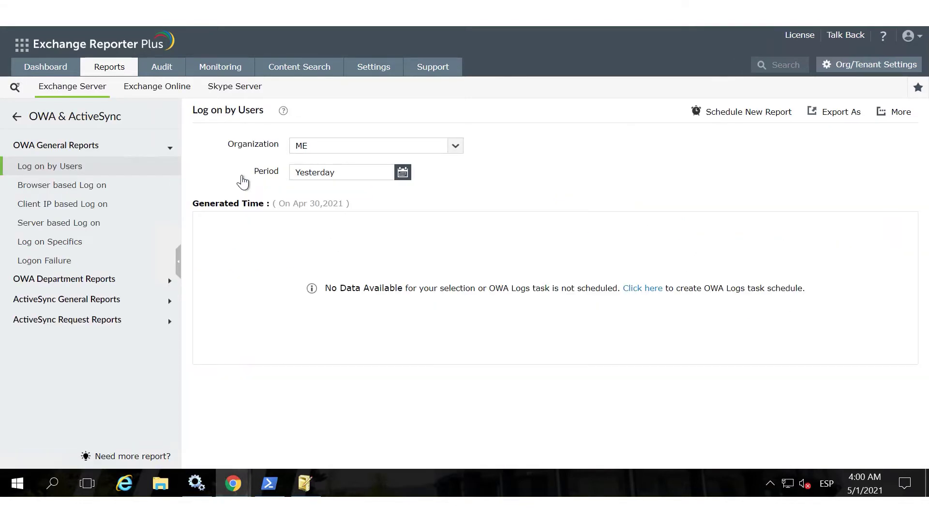
Set the Log on by Users report's period to a custom range from 22/12/2020 to 30/04/2021.
{"action": "left_click", "coordinate": [400, 178]}
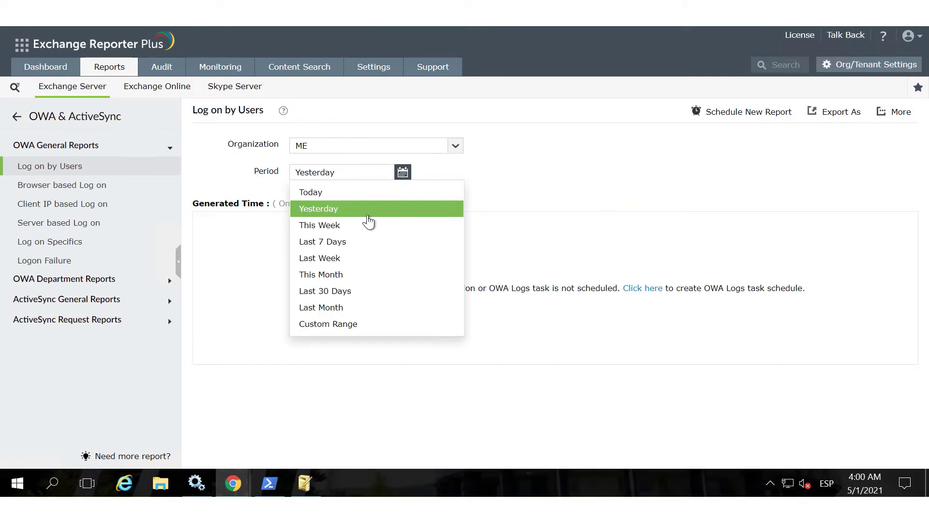
{"action": "left_click", "coordinate": [326, 324]}
{"action": "left_click", "coordinate": [487, 260]}
{"action": "left_click", "coordinate": [487, 260]}
{"action": "left_click", "coordinate": [487, 259]}
{"action": "left_click", "coordinate": [487, 260]}
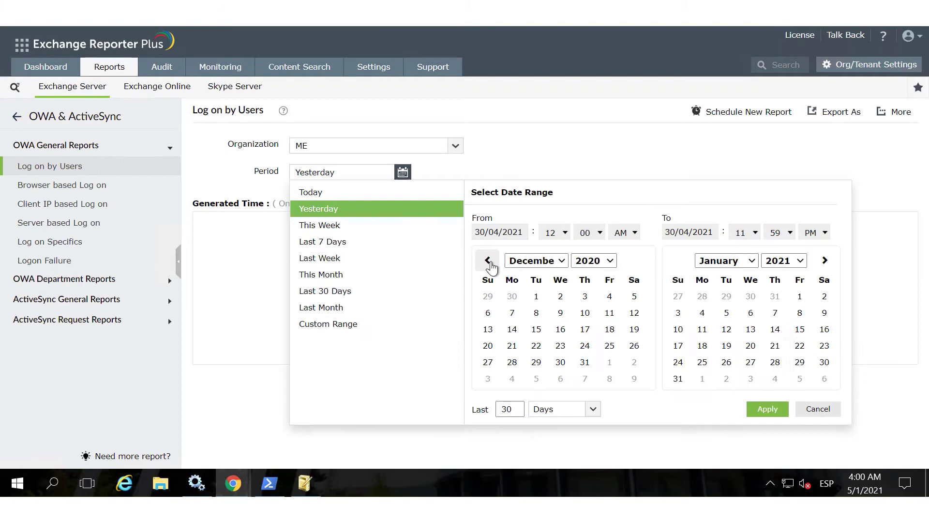
{"action": "left_click", "coordinate": [536, 346]}
{"action": "left_click", "coordinate": [825, 260]}
{"action": "left_click", "coordinate": [824, 260]}
{"action": "left_click", "coordinate": [824, 259]}
{"action": "left_click", "coordinate": [800, 362]}
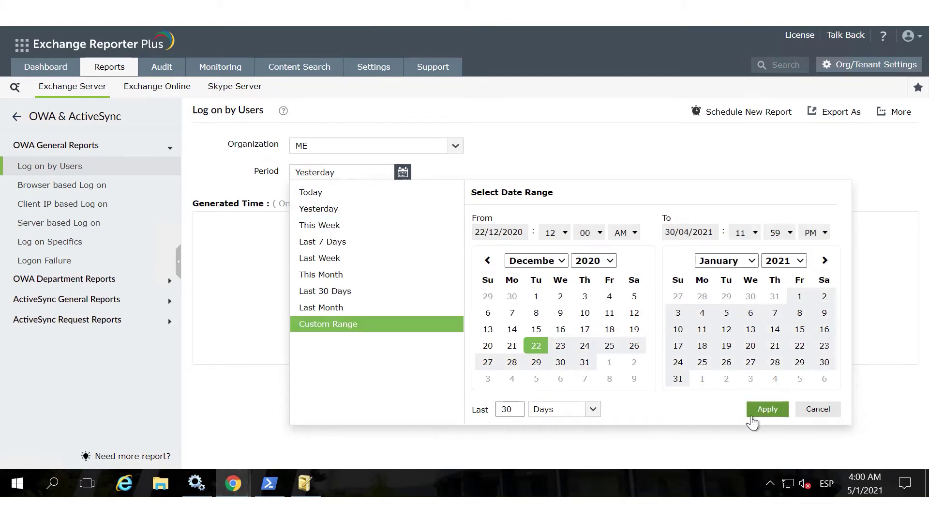
{"action": "left_click", "coordinate": [754, 413]}
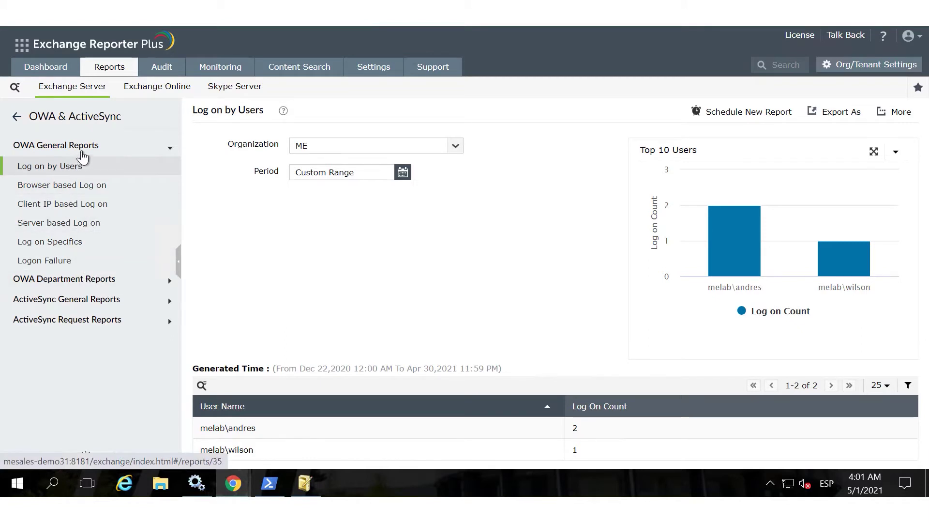
Examine the report categories listed under Email Traffic in the Exchange Server reports.
{"action": "left_click", "coordinate": [70, 92]}
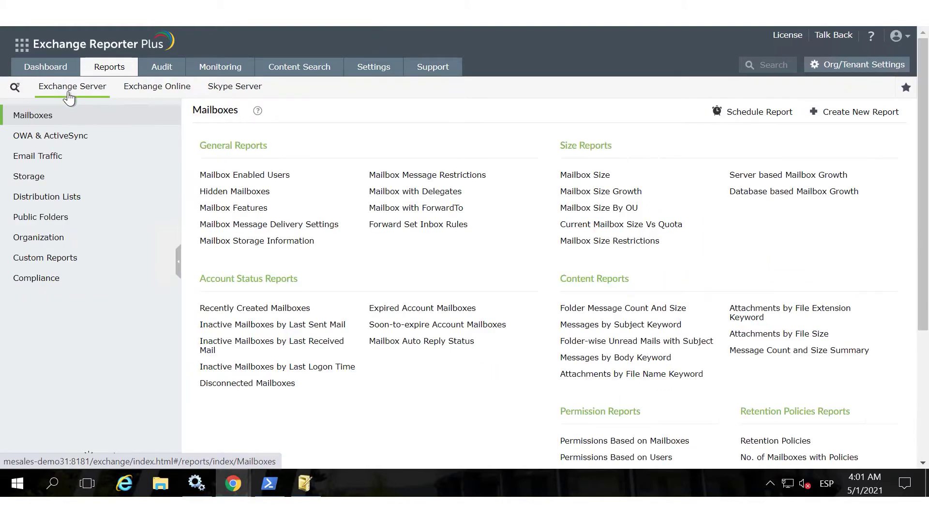
{"action": "left_click", "coordinate": [54, 164]}
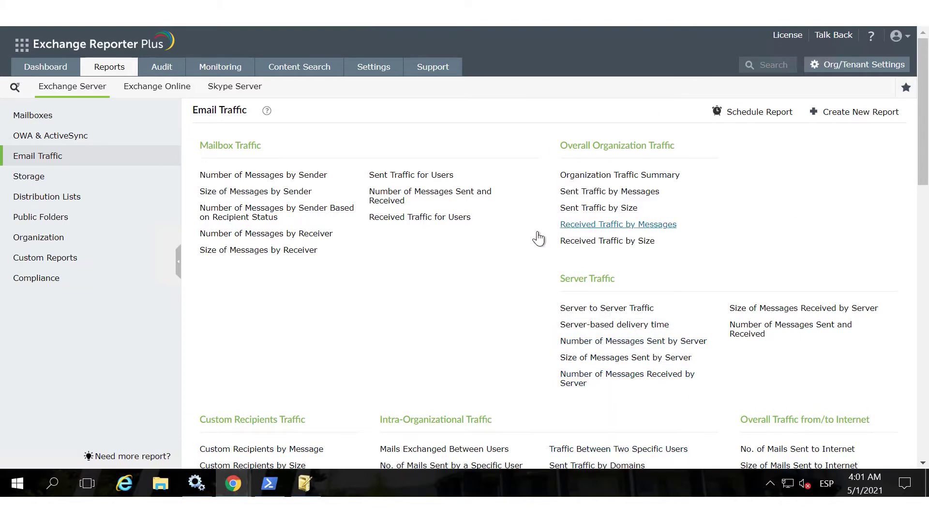
{"action": "scroll", "coordinate": [513, 274], "scroll_direction": "down", "scroll_amount": 3}
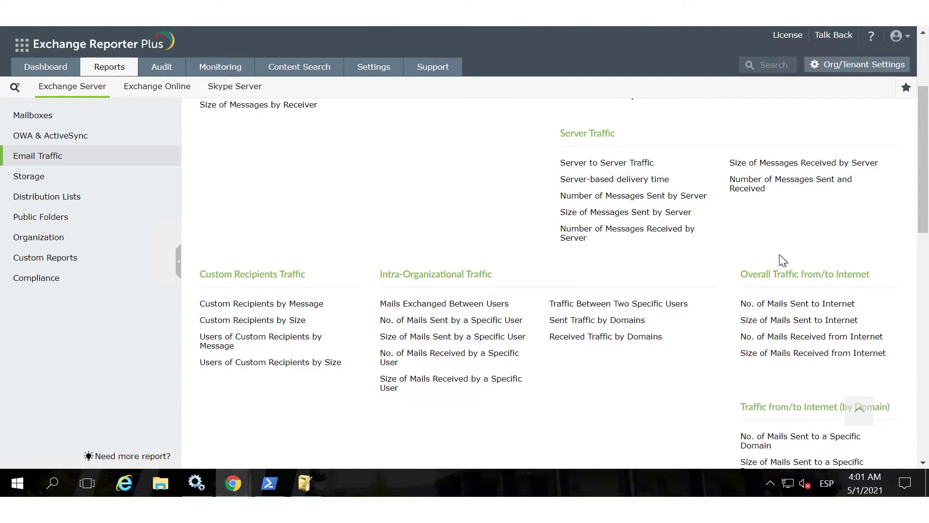
{"action": "scroll", "coordinate": [782, 260], "scroll_direction": "down", "scroll_amount": 3}
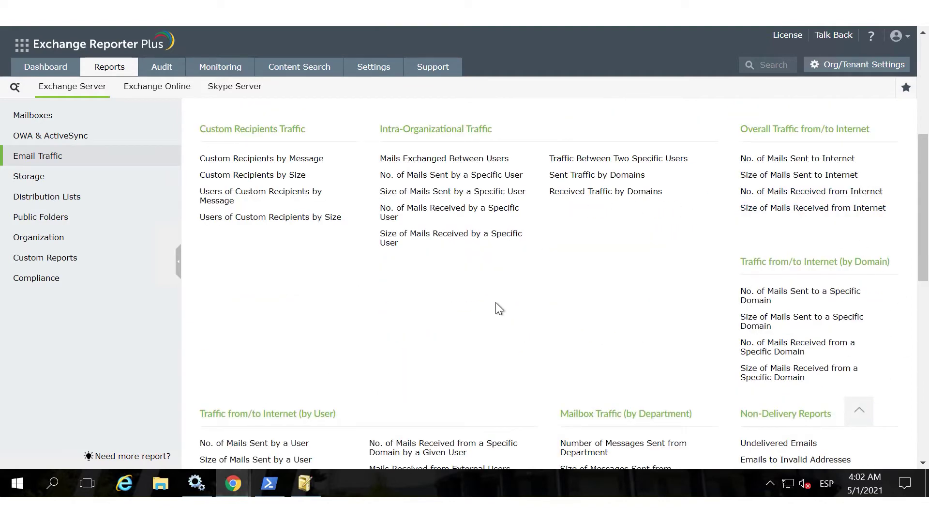
{"action": "scroll", "coordinate": [496, 307], "scroll_direction": "down", "scroll_amount": 3}
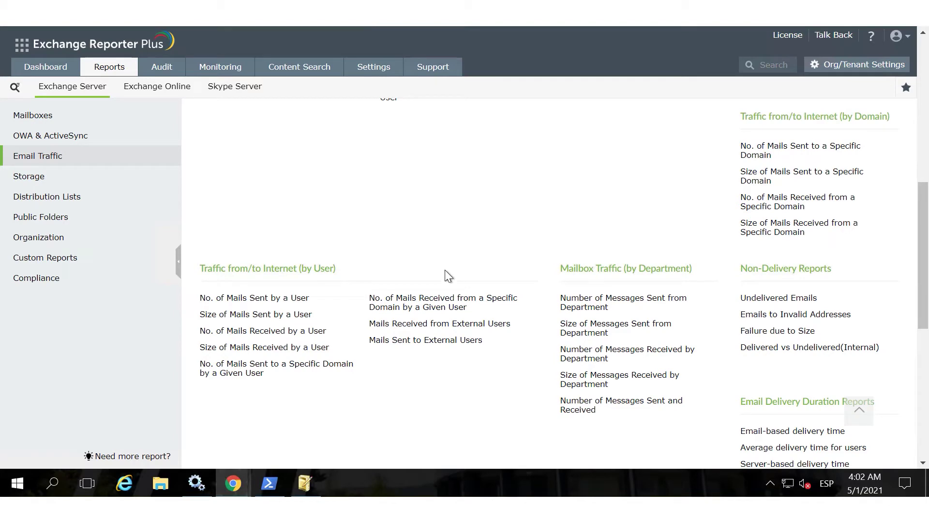
{"action": "scroll", "coordinate": [400, 240], "scroll_direction": "up", "scroll_amount": 5}
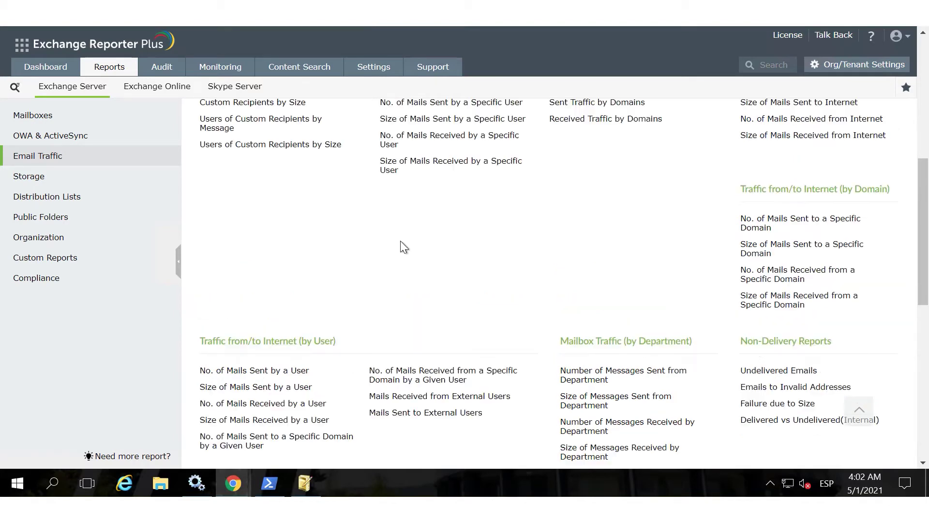
{"action": "scroll", "coordinate": [358, 237], "scroll_direction": "up", "scroll_amount": 5}
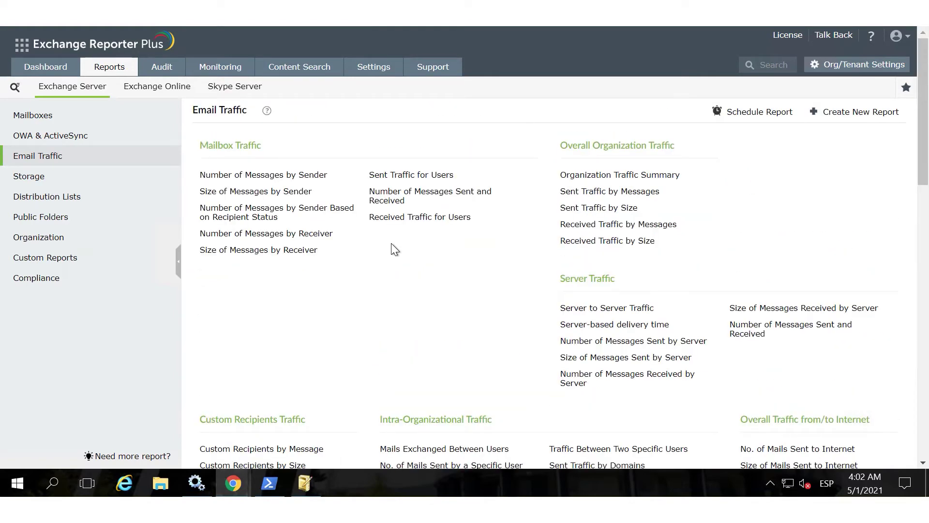
Open the Number of Messages by Sender report, set its period to Last Month and review the summary table.
{"action": "left_click", "coordinate": [257, 178]}
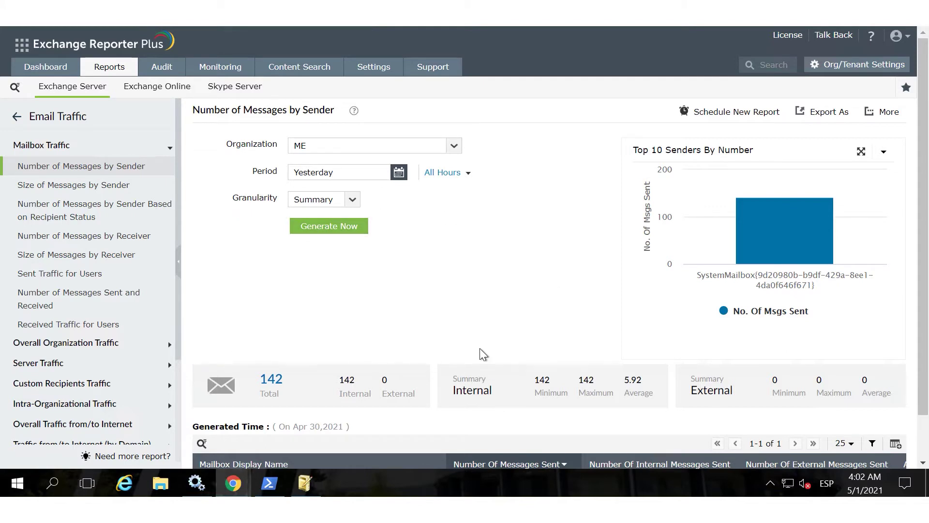
{"action": "left_click", "coordinate": [399, 175]}
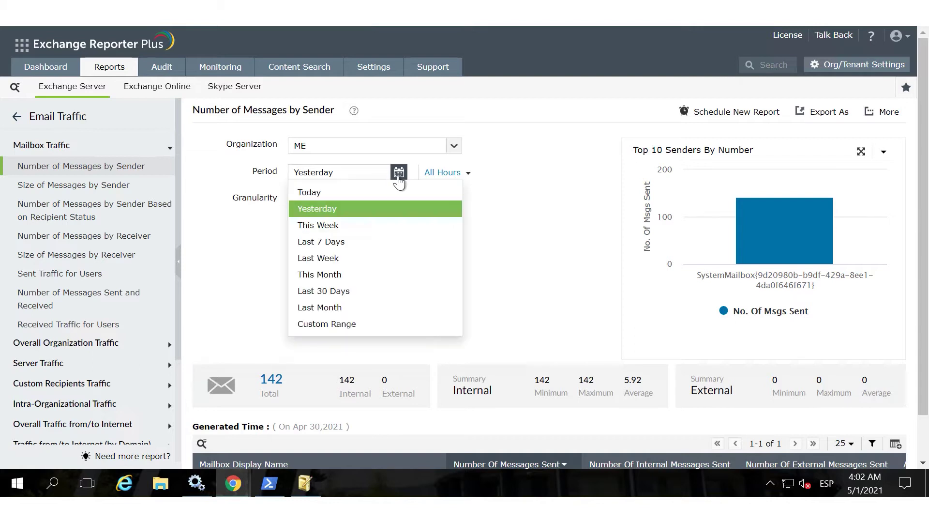
{"action": "left_click", "coordinate": [325, 315]}
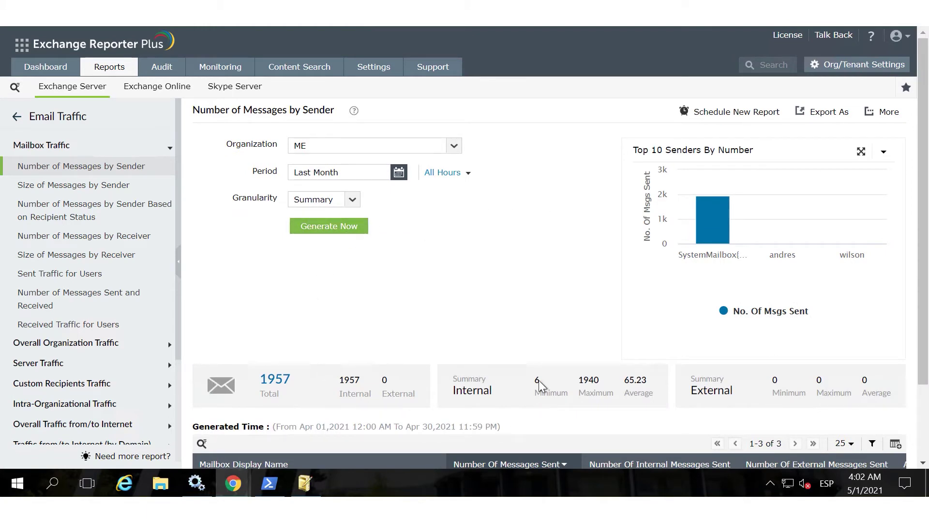
{"action": "scroll", "coordinate": [397, 274], "scroll_direction": "down", "scroll_amount": 3}
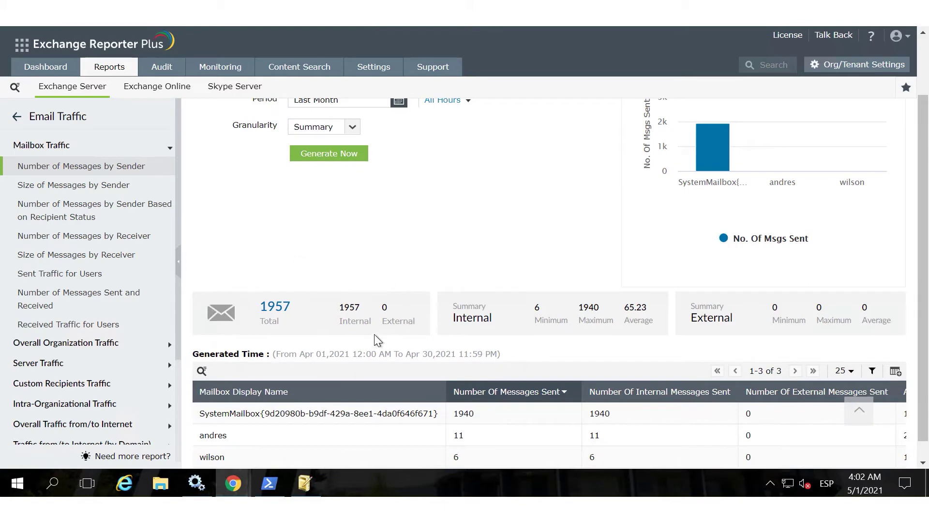
{"action": "scroll", "coordinate": [462, 268], "scroll_direction": "up", "scroll_amount": 3}
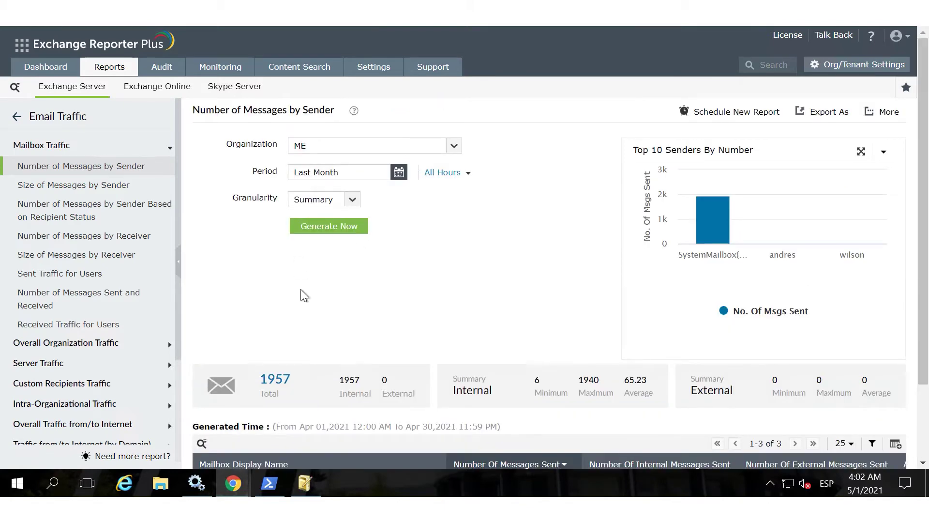
Open the Server Storage report from the Exchange Server Storage reports.
{"action": "left_click", "coordinate": [75, 90]}
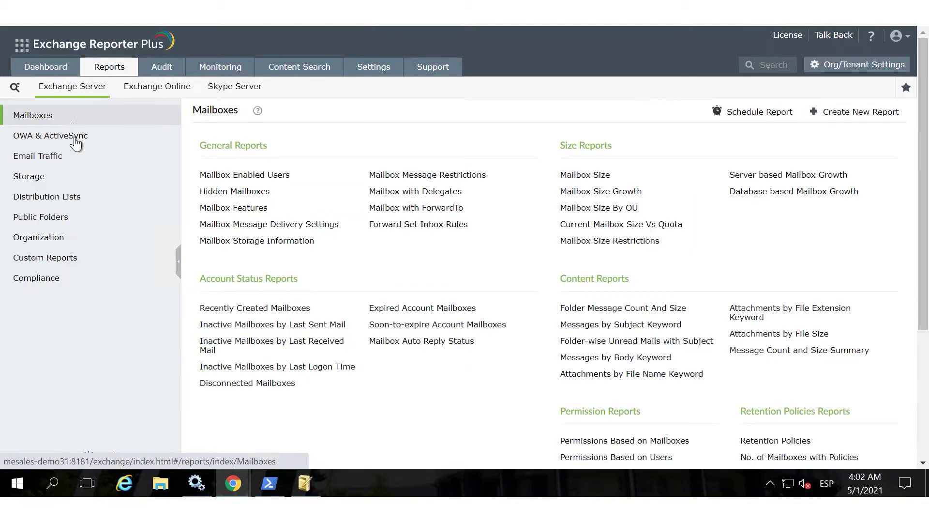
{"action": "left_click", "coordinate": [56, 181]}
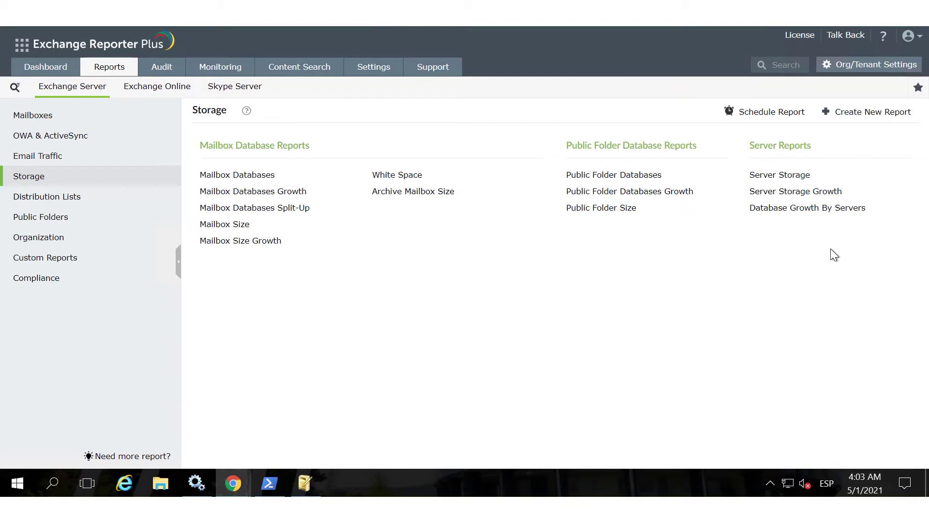
{"action": "left_click", "coordinate": [785, 176]}
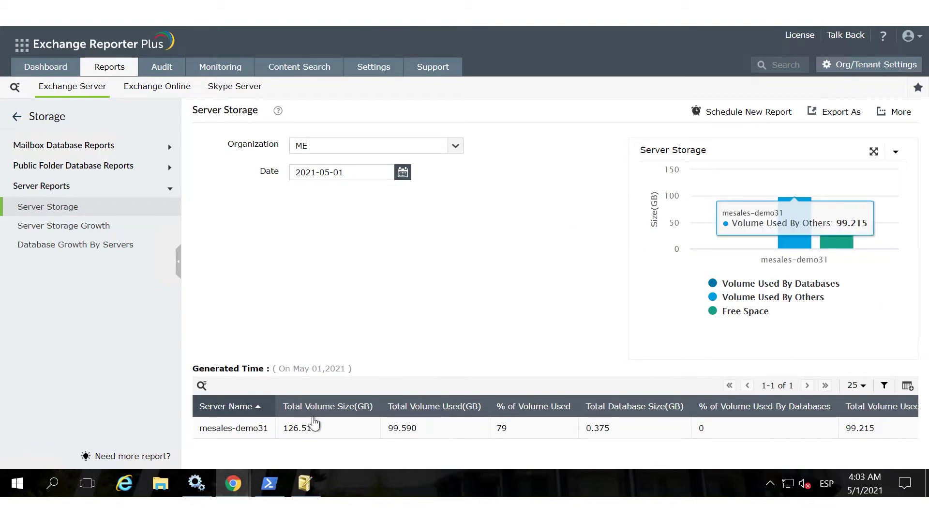
Look over the Organization and Custom Reports categories of the Exchange Server reports.
{"action": "left_click", "coordinate": [59, 95]}
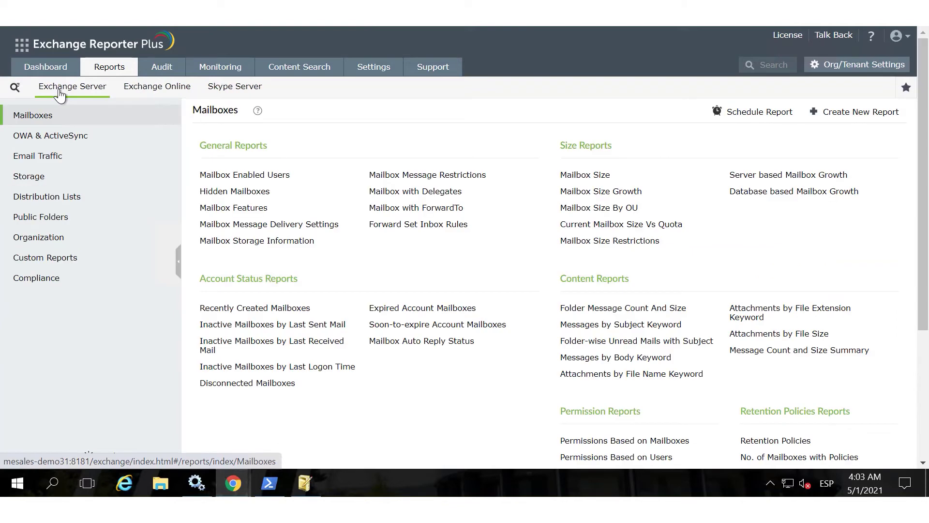
{"action": "left_click", "coordinate": [71, 245]}
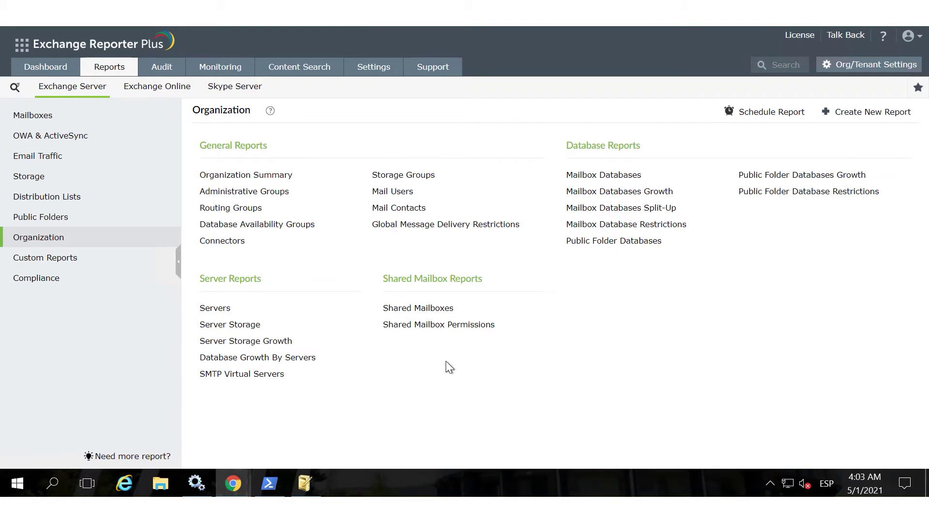
{"action": "left_click", "coordinate": [72, 261]}
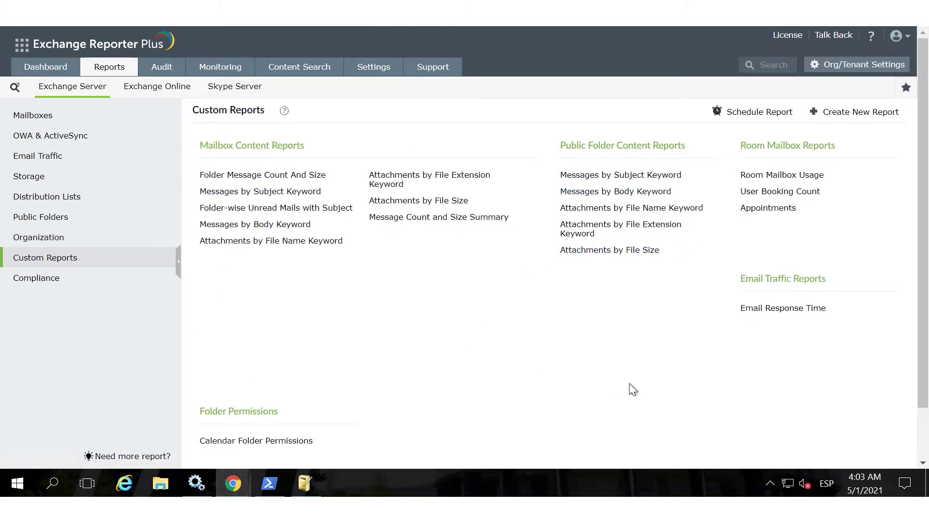
Open the form for creating a custom report and review the report types it offers.
{"action": "left_click", "coordinate": [853, 112]}
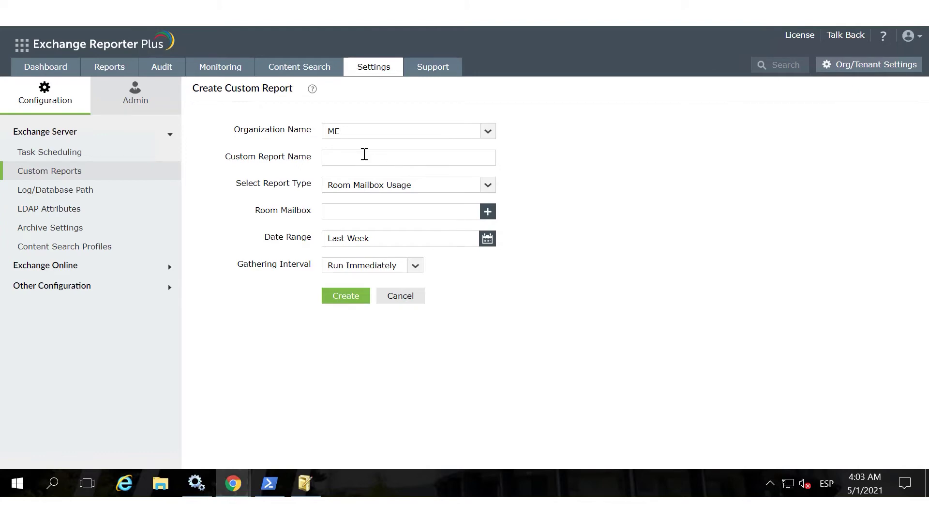
{"action": "left_click", "coordinate": [390, 186]}
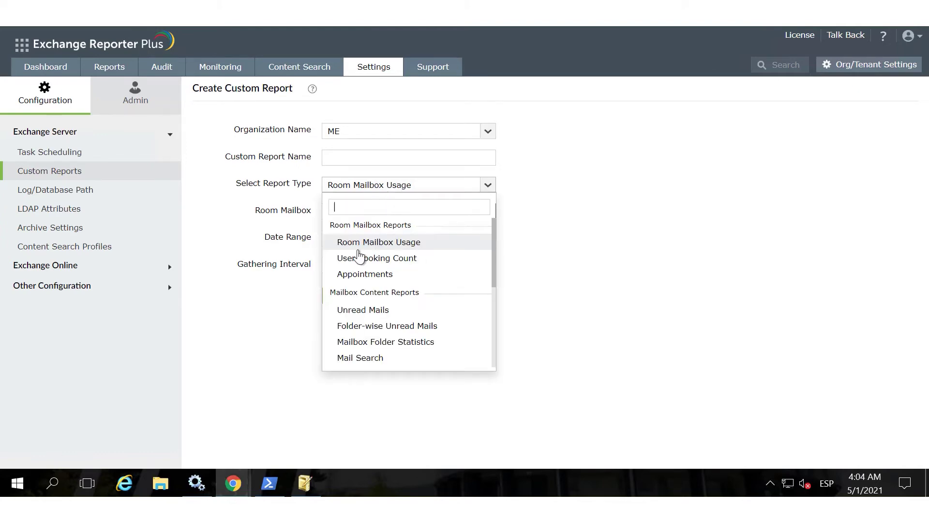
{"action": "left_click", "coordinate": [531, 323]}
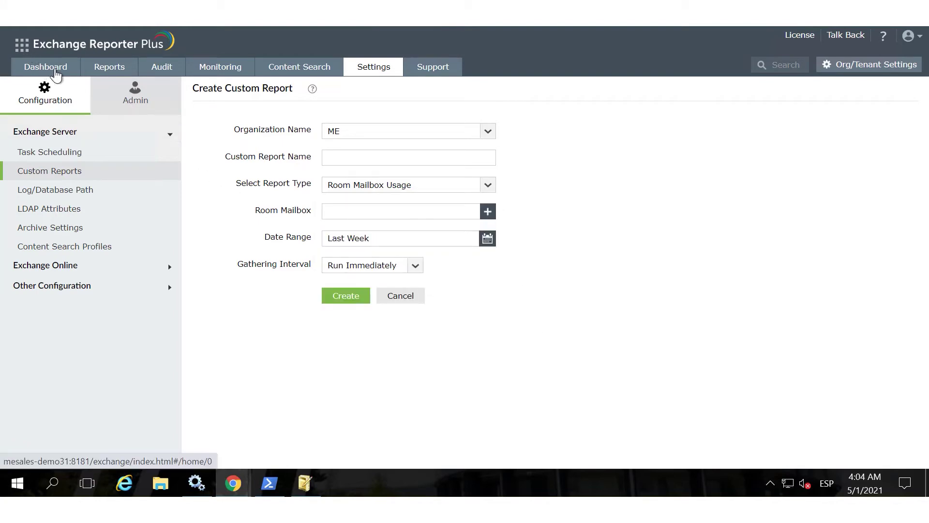
Examine the Exchange Server Compliance reports grouped under SOX, HIPAA, PCI, GLBA and GDPR.
{"action": "left_click", "coordinate": [102, 68]}
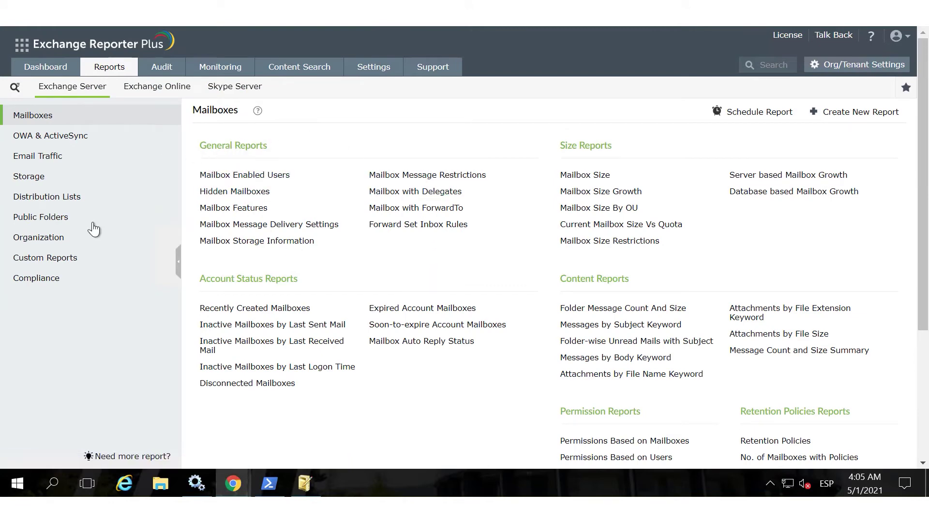
{"action": "left_click", "coordinate": [36, 278]}
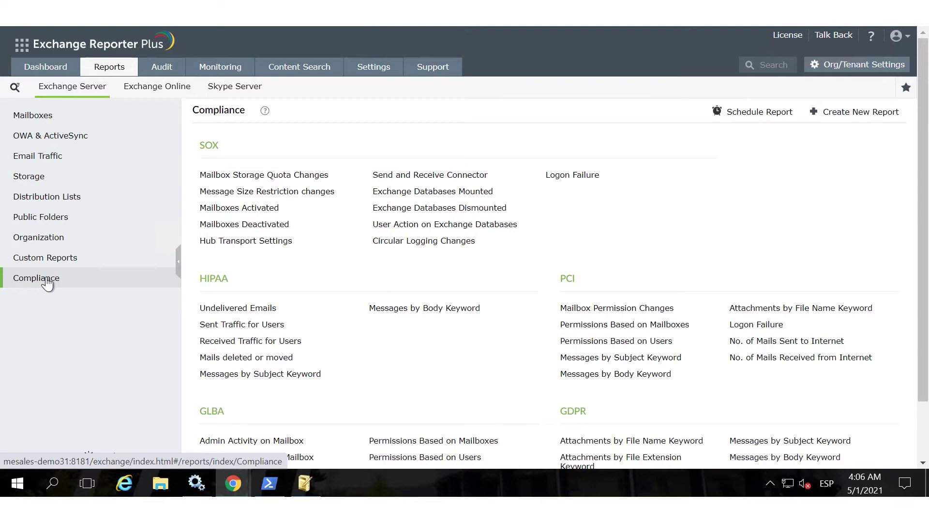
{"action": "scroll", "coordinate": [681, 313], "scroll_direction": "down", "scroll_amount": 3}
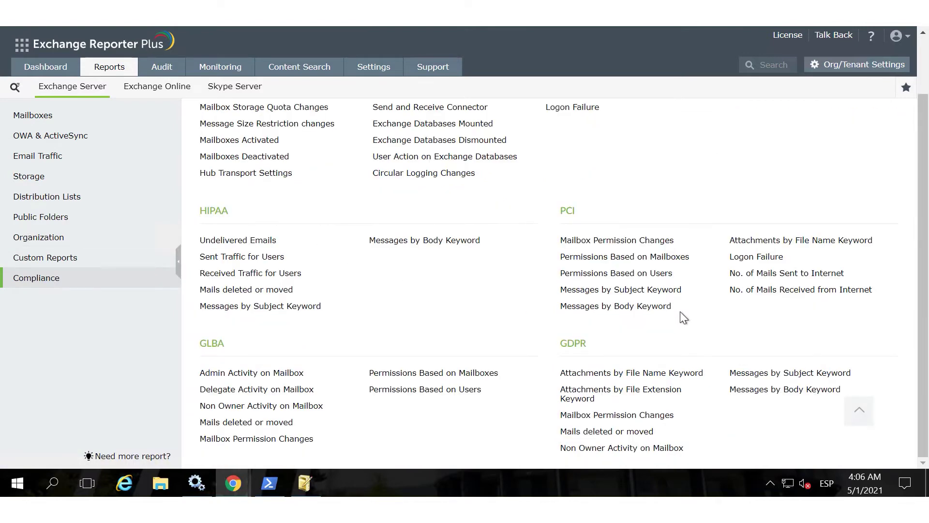
{"action": "scroll", "coordinate": [676, 310], "scroll_direction": "up", "scroll_amount": 3}
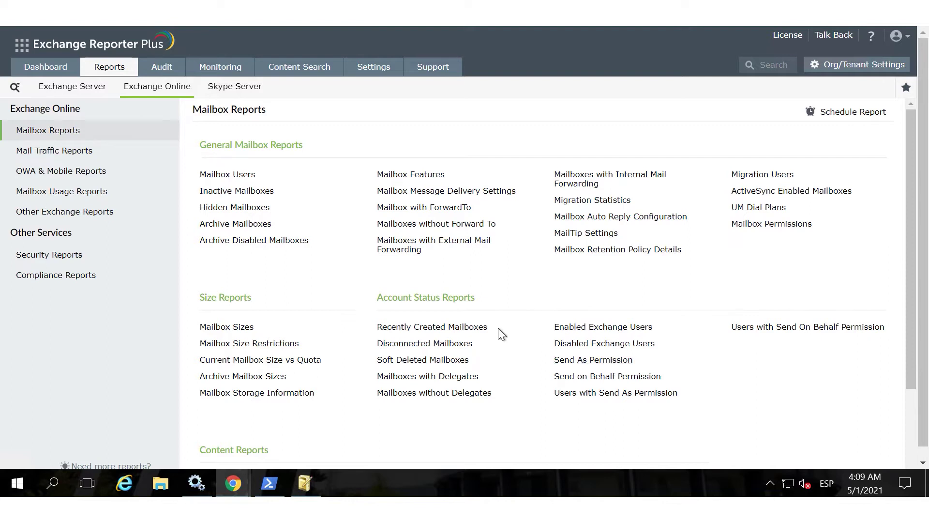
Open the audit section and examine the Exchange Online Activities by Mailbox Owners entries.
{"action": "left_click", "coordinate": [160, 73]}
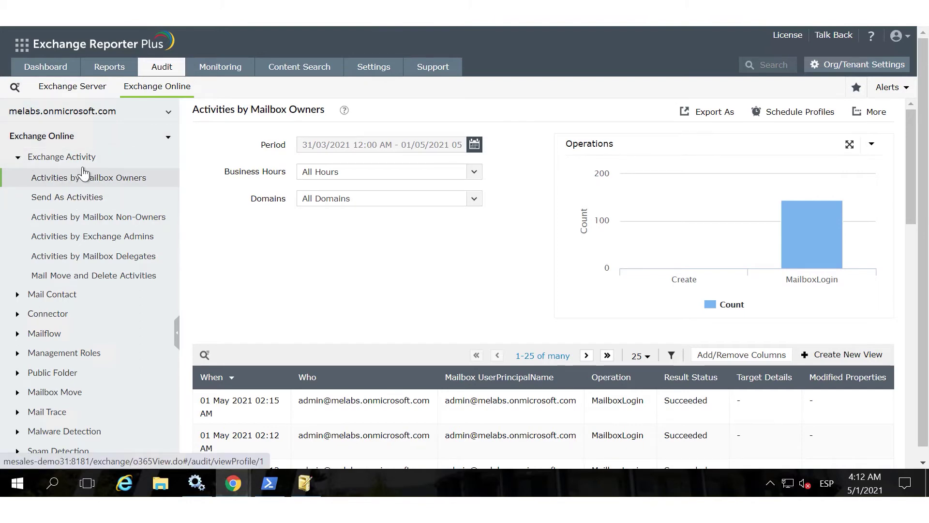
{"action": "scroll", "coordinate": [706, 423], "scroll_direction": "down", "scroll_amount": 3}
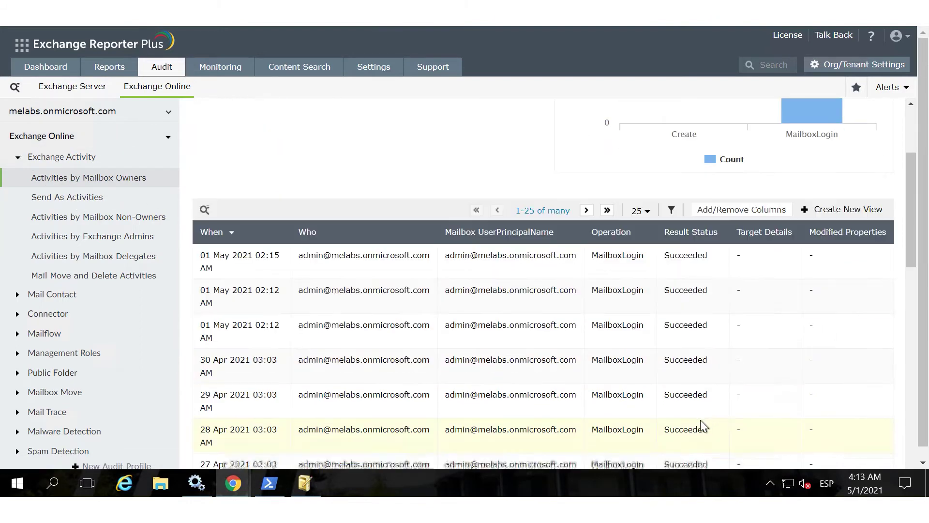
{"action": "scroll", "coordinate": [731, 357], "scroll_direction": "up", "scroll_amount": 1}
{"action": "scroll", "coordinate": [651, 345], "scroll_direction": "down", "scroll_amount": 1}
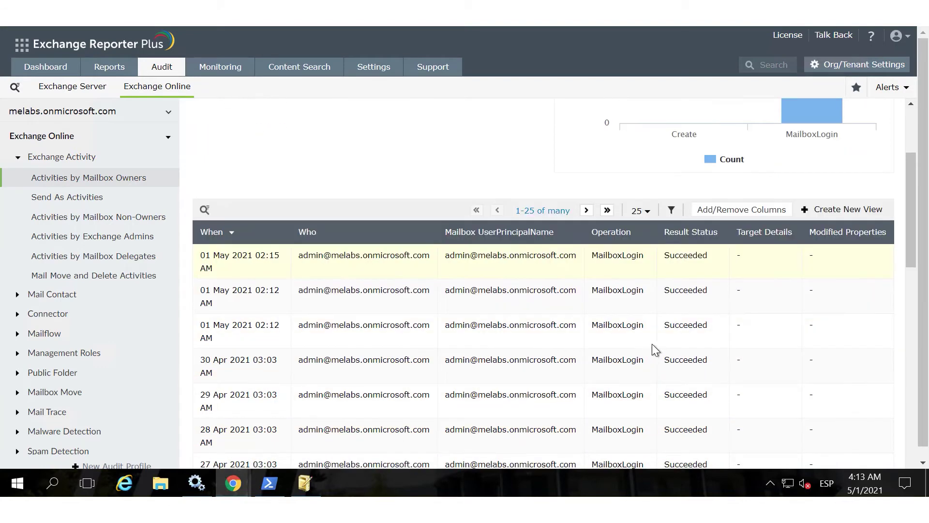
{"action": "scroll", "coordinate": [611, 269], "scroll_direction": "down", "scroll_amount": 1}
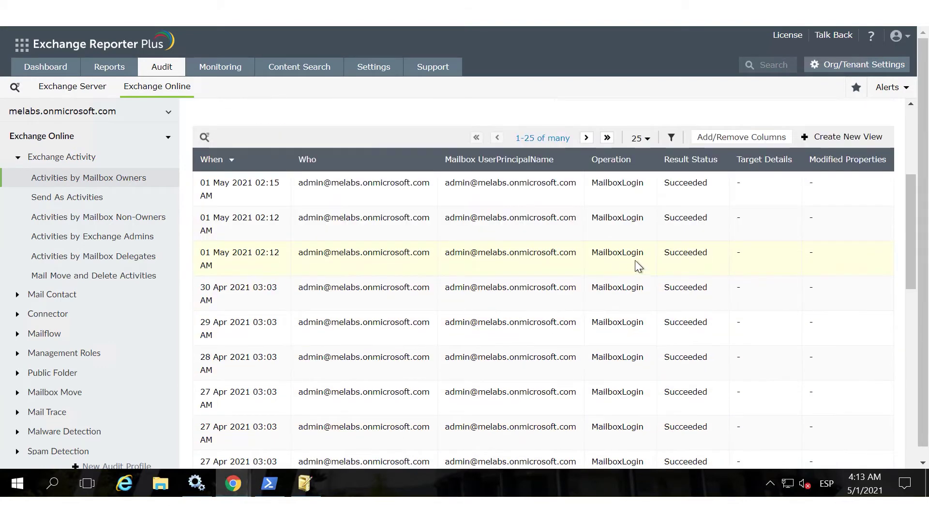
{"action": "scroll", "coordinate": [667, 373], "scroll_direction": "down", "scroll_amount": 2}
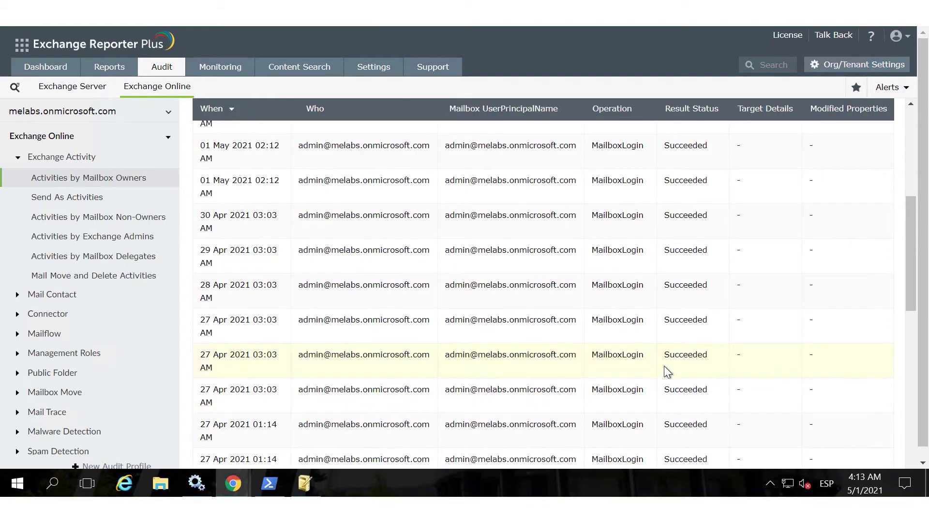
{"action": "scroll", "coordinate": [665, 360], "scroll_direction": "down", "scroll_amount": 3}
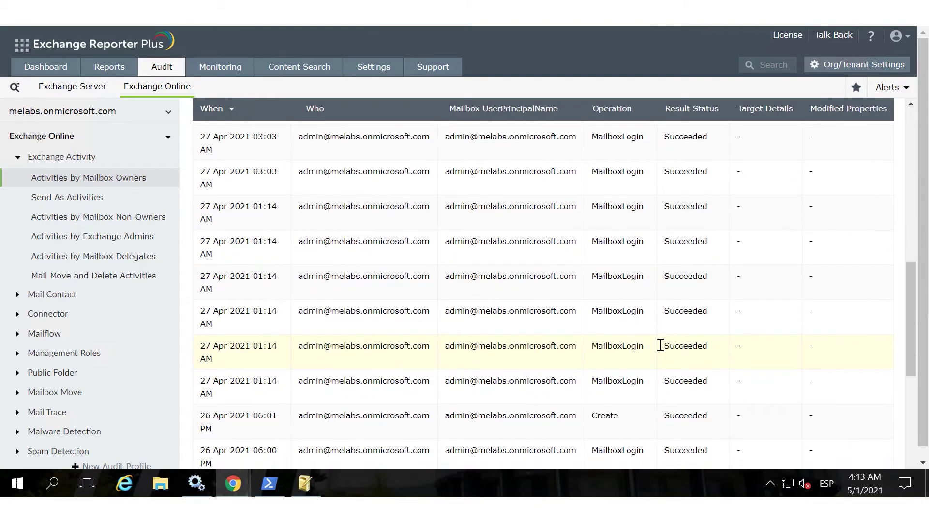
Look through the Exchange Online audit categories and open the Transport Rule Matches audit profile.
{"action": "scroll", "coordinate": [657, 349], "scroll_direction": "down", "scroll_amount": 1}
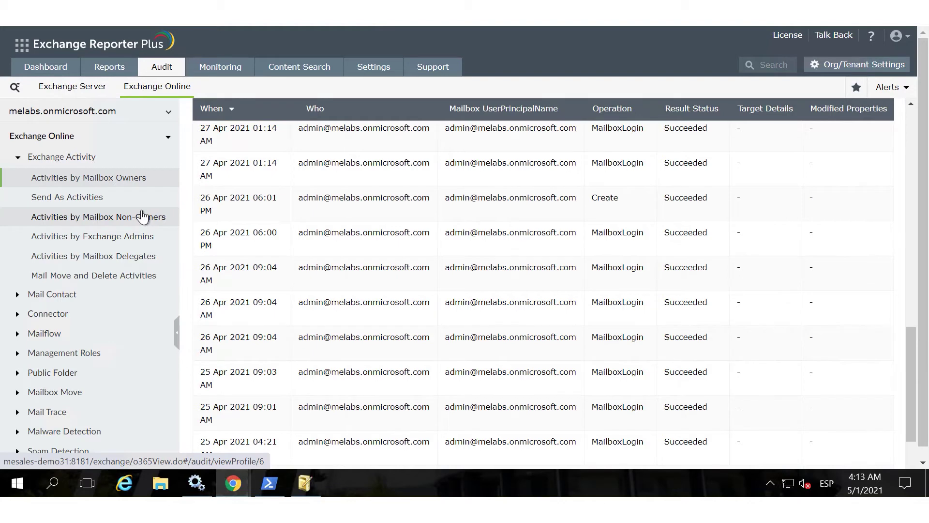
{"action": "scroll", "coordinate": [64, 311], "scroll_direction": "down", "scroll_amount": 3}
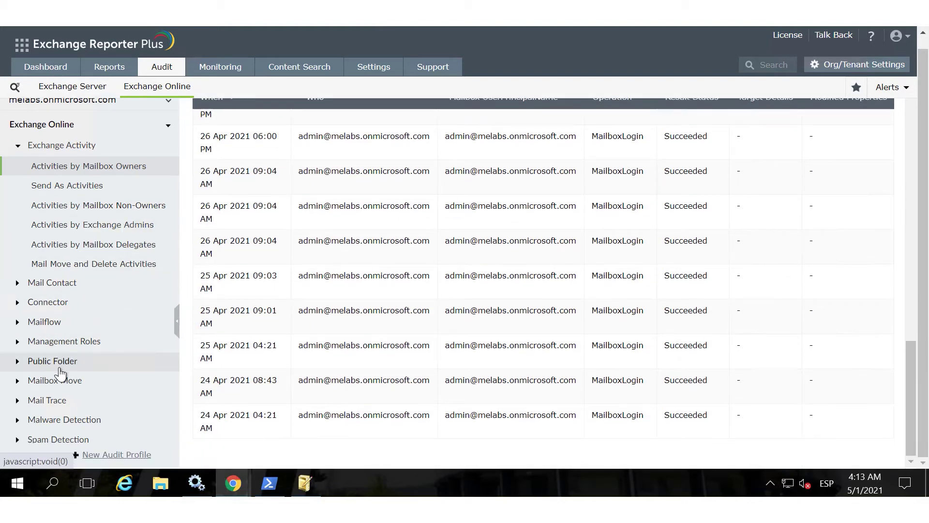
{"action": "left_click", "coordinate": [29, 380]}
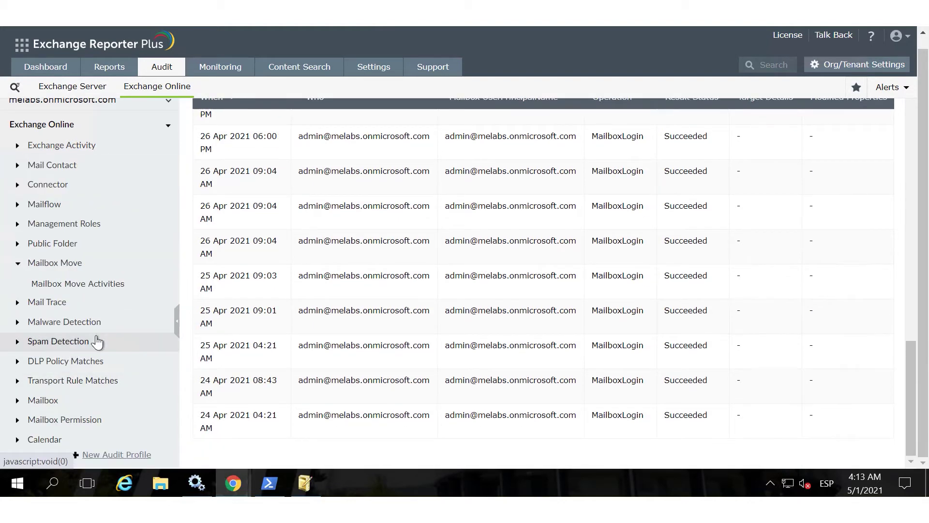
{"action": "left_click", "coordinate": [34, 380]}
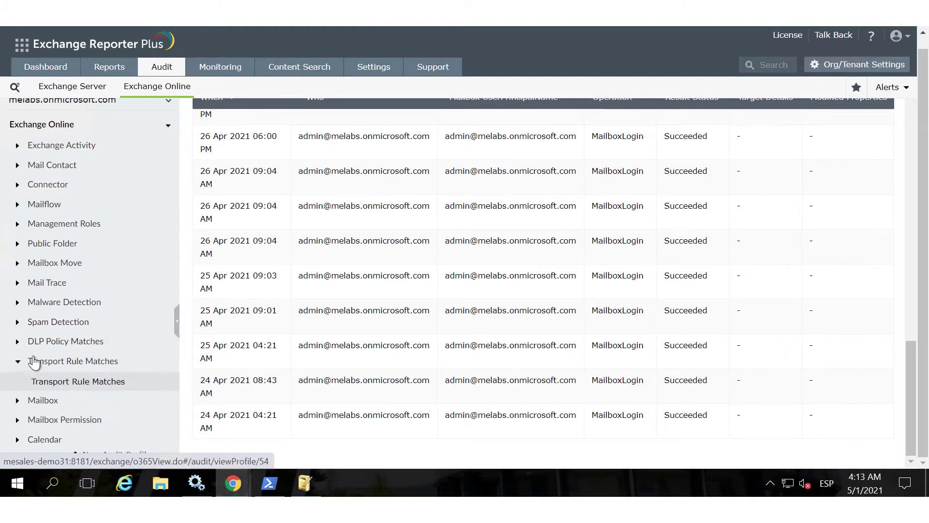
{"action": "left_click", "coordinate": [74, 382]}
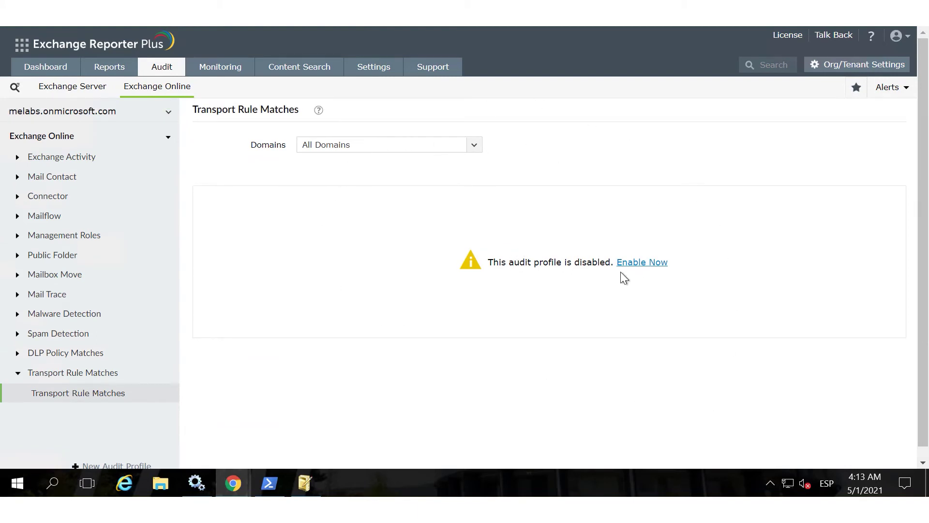
Apply the domains melabs.onmicrosoft.com, techlatam.me and melabs.com to Transport Rule Matches and enable the audit profile.
{"action": "left_click", "coordinate": [474, 145]}
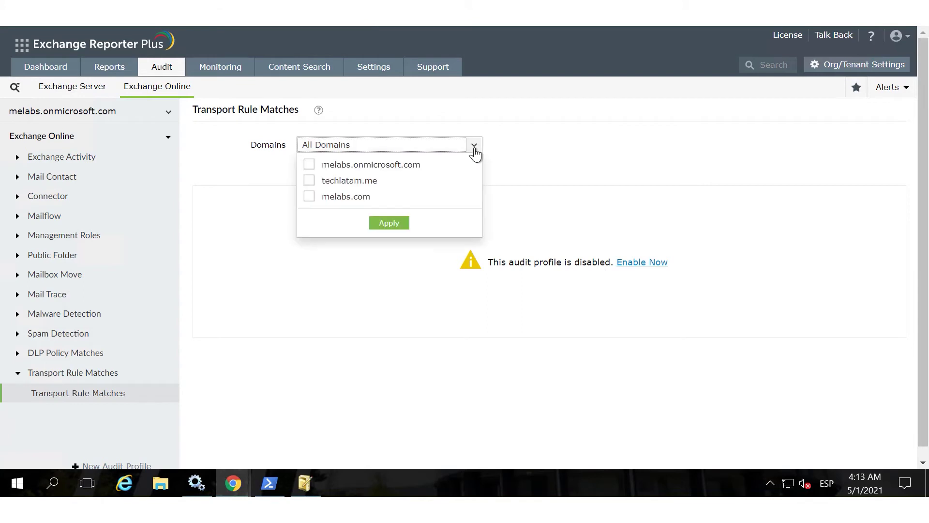
{"action": "left_click", "coordinate": [310, 164]}
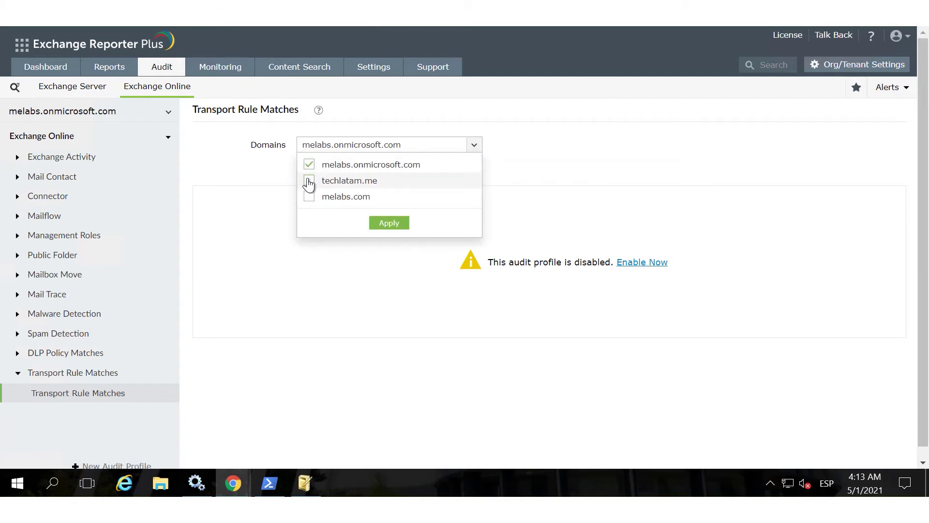
{"action": "left_click", "coordinate": [309, 181]}
{"action": "left_click", "coordinate": [310, 198]}
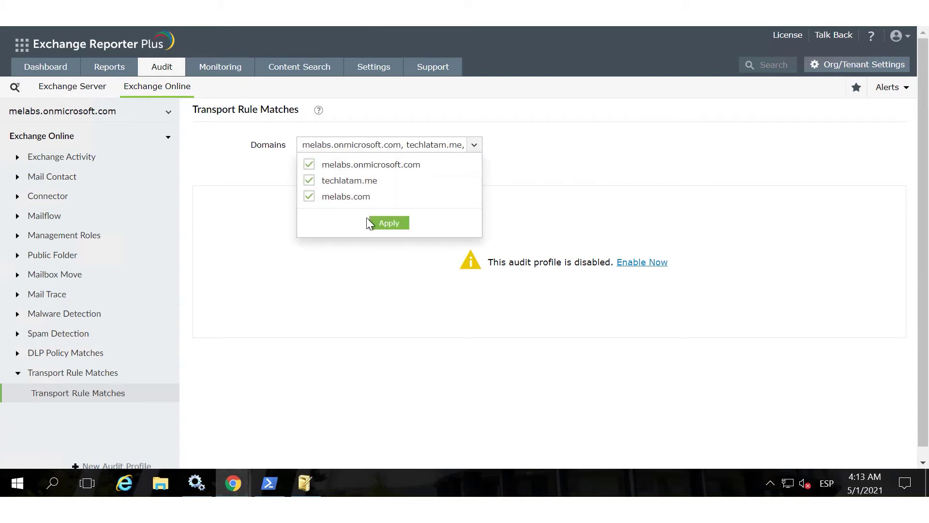
{"action": "left_click", "coordinate": [380, 225]}
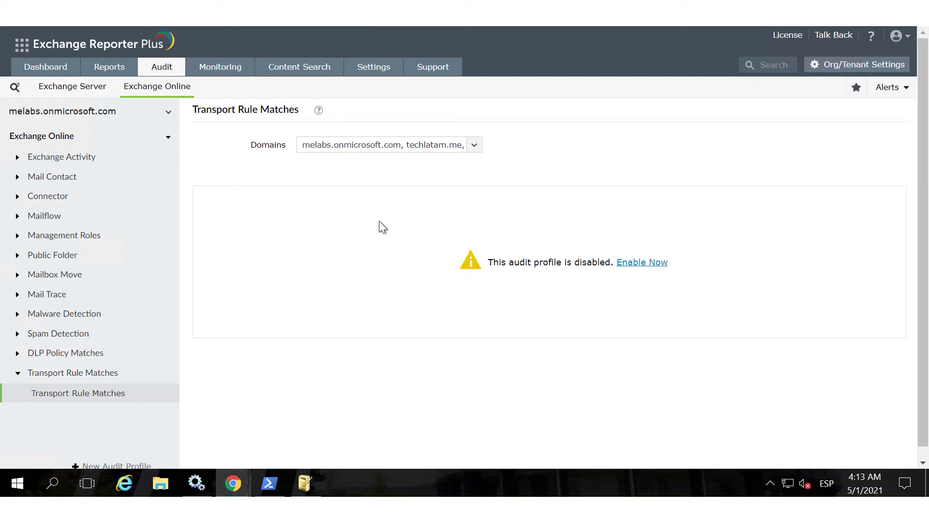
{"action": "left_click", "coordinate": [645, 263]}
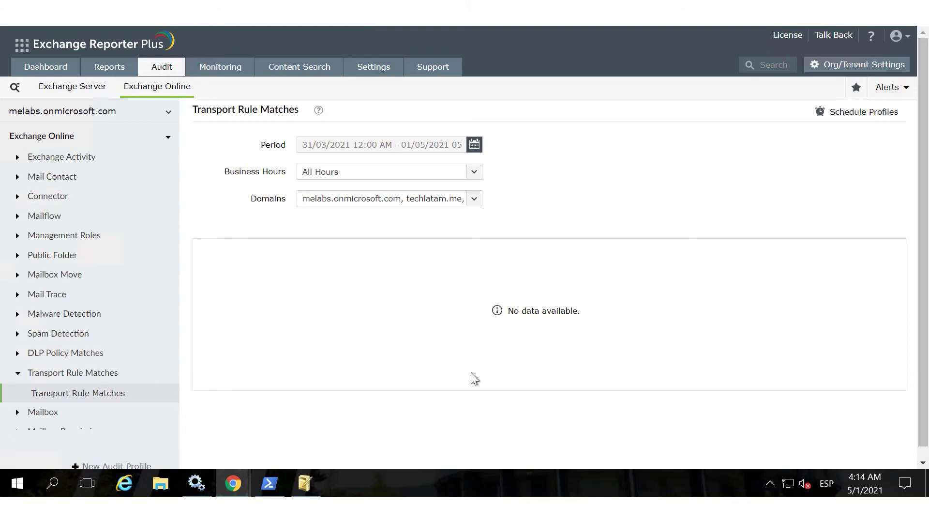
Start a new audit profile schedule and add the Transport Rule Matches report to it.
{"action": "left_click", "coordinate": [855, 114]}
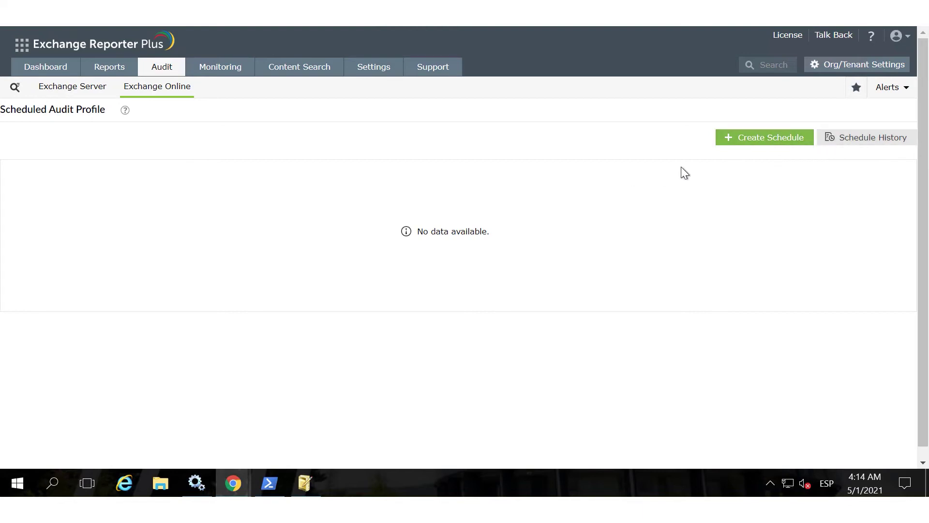
{"action": "left_click", "coordinate": [758, 148]}
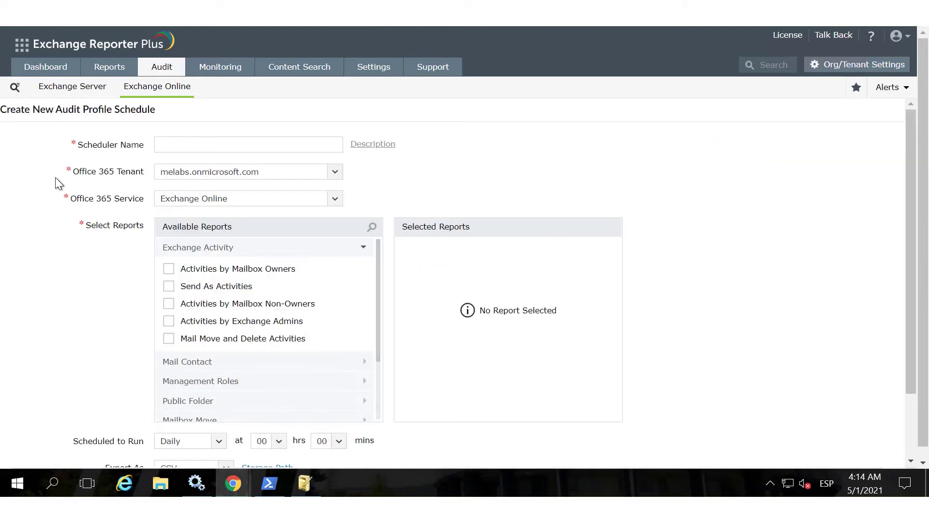
{"action": "scroll", "coordinate": [202, 327], "scroll_direction": "down", "scroll_amount": 3}
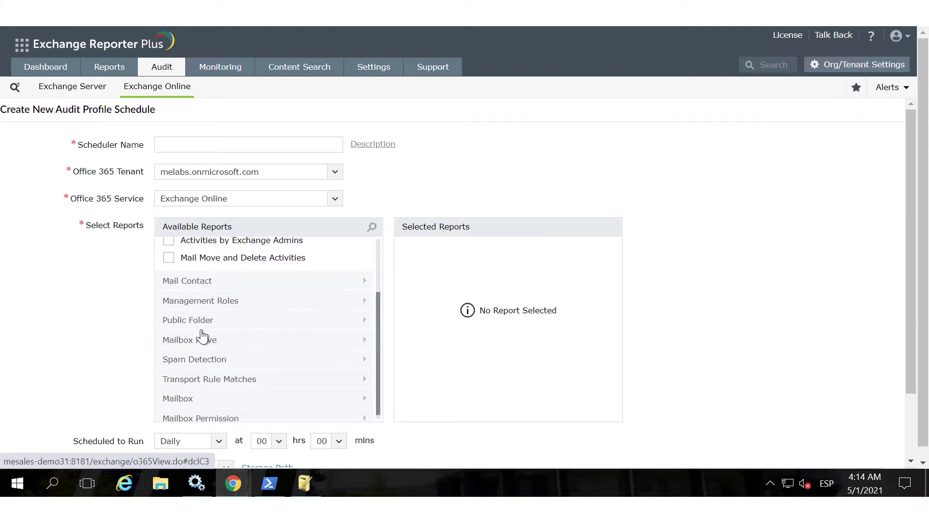
{"action": "scroll", "coordinate": [190, 352], "scroll_direction": "down", "scroll_amount": 2}
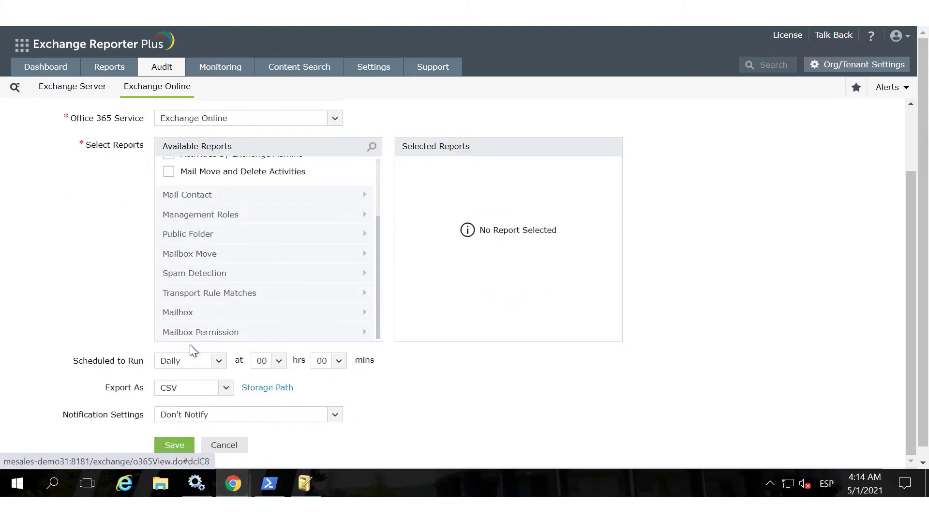
{"action": "left_click", "coordinate": [285, 297]}
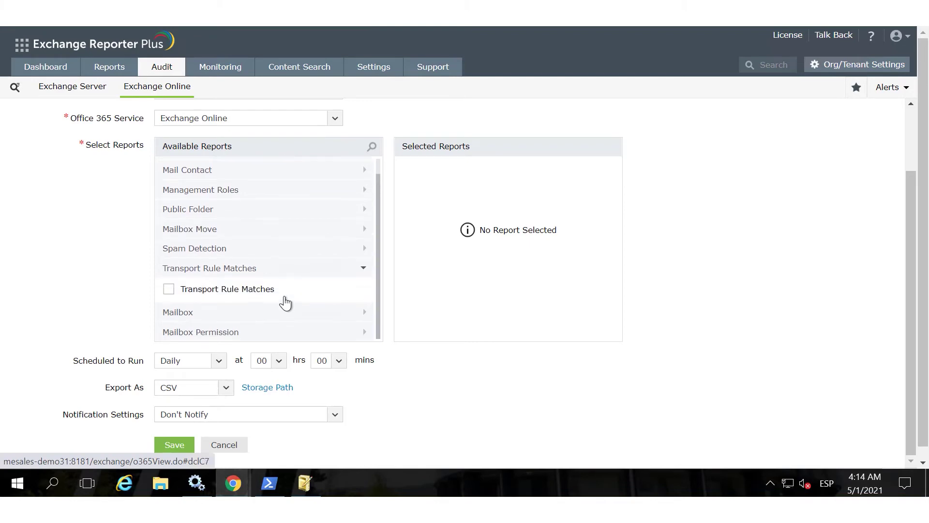
{"action": "left_click", "coordinate": [170, 293]}
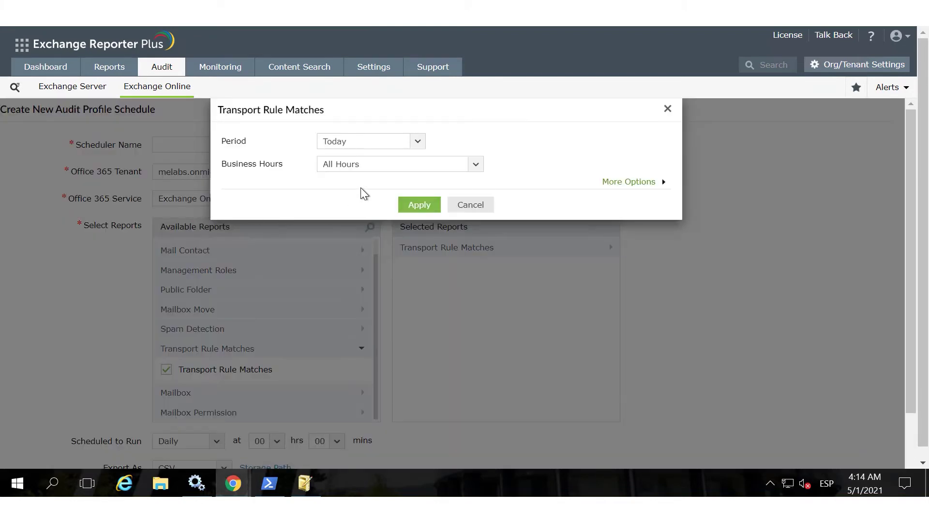
Set the scheduled Transport Rule Matches report's period to the last 150 days and apply it.
{"action": "left_click", "coordinate": [414, 142]}
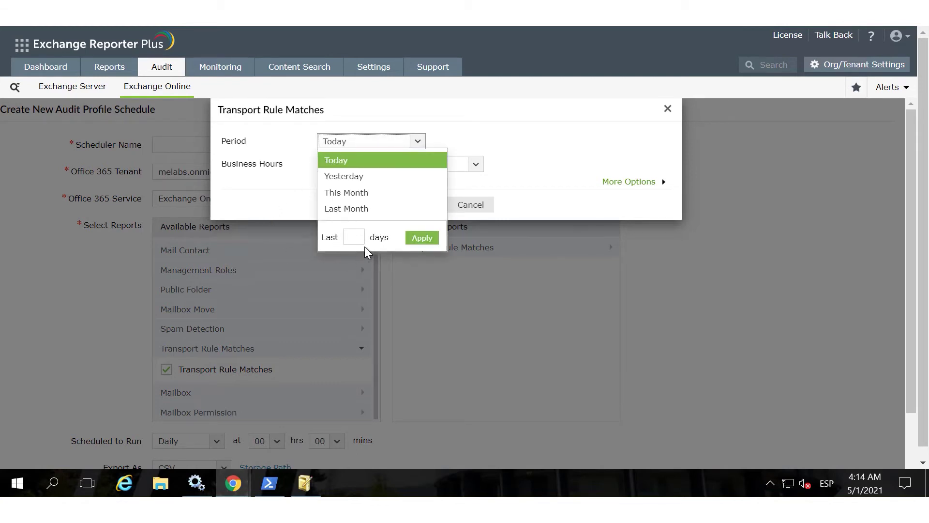
{"action": "left_click", "coordinate": [344, 211]}
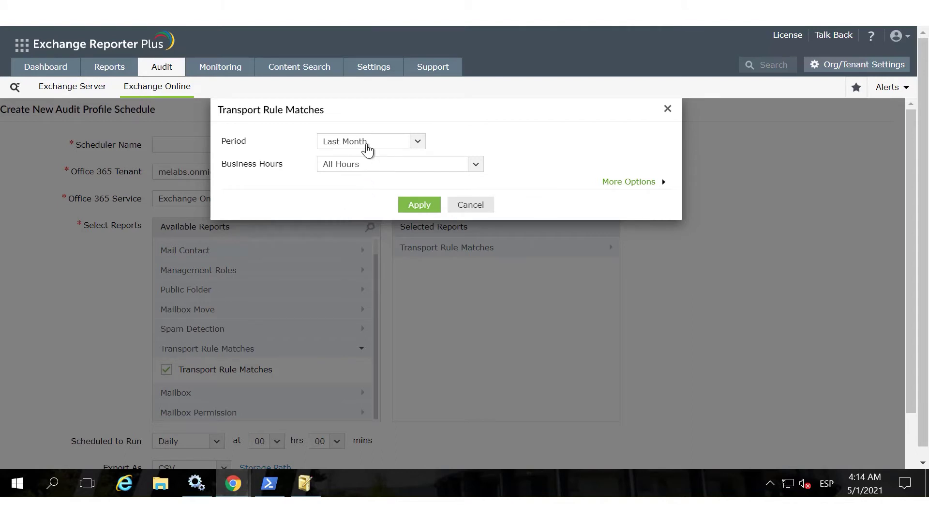
{"action": "left_click", "coordinate": [368, 145]}
{"action": "left_click", "coordinate": [352, 238]}
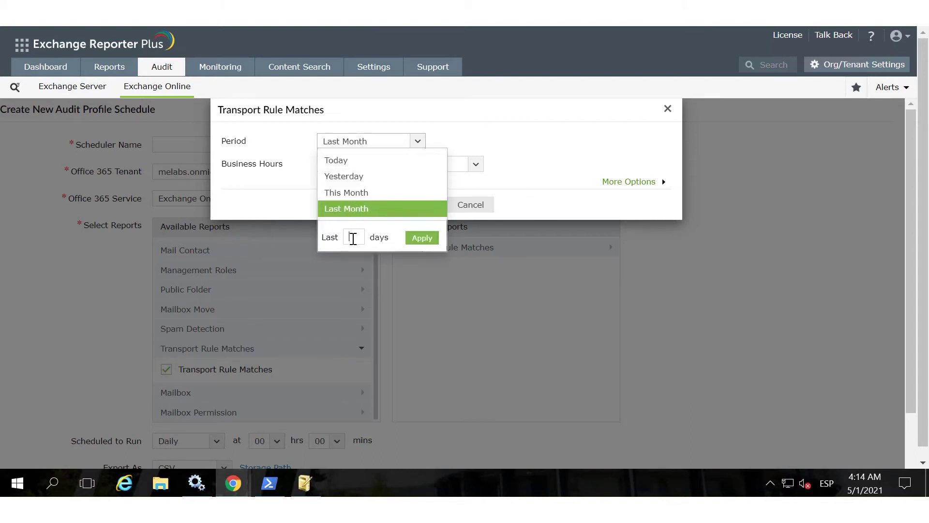
{"action": "type", "text": "15"}
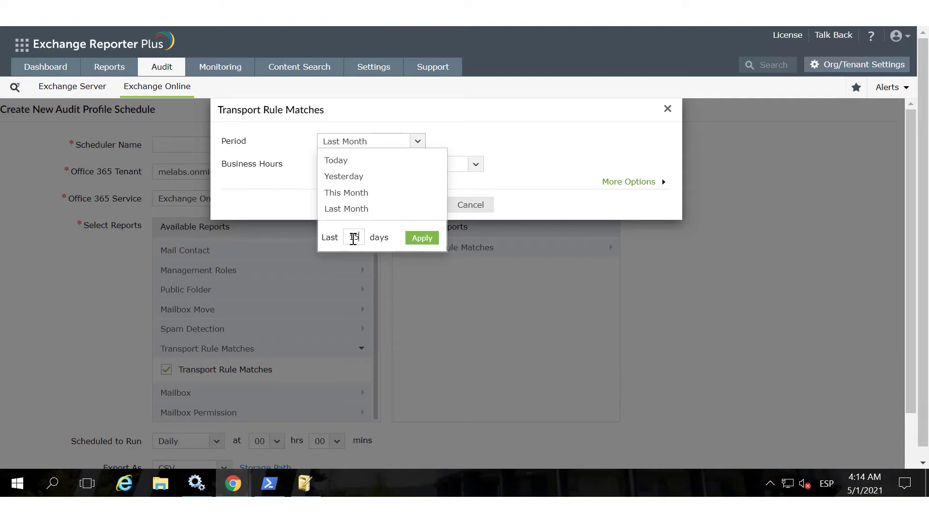
{"action": "left_click", "coordinate": [422, 238]}
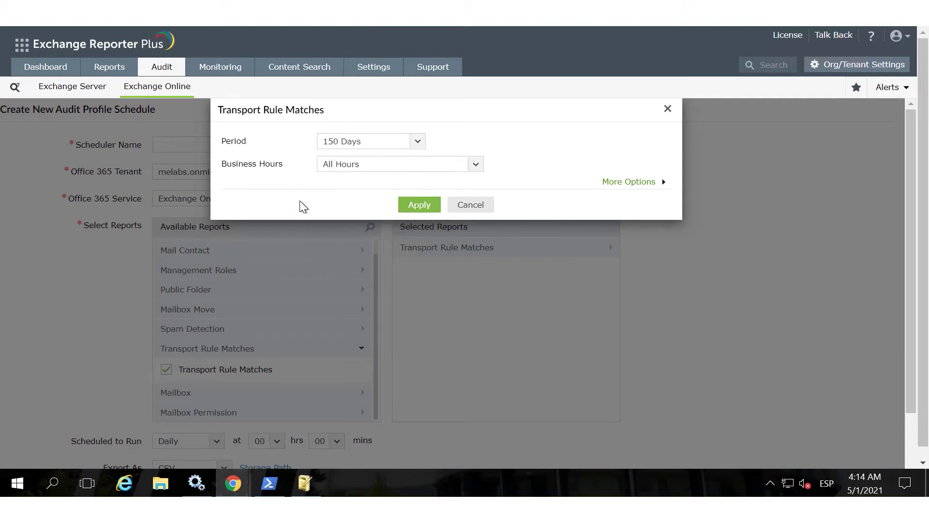
{"action": "left_click", "coordinate": [419, 204]}
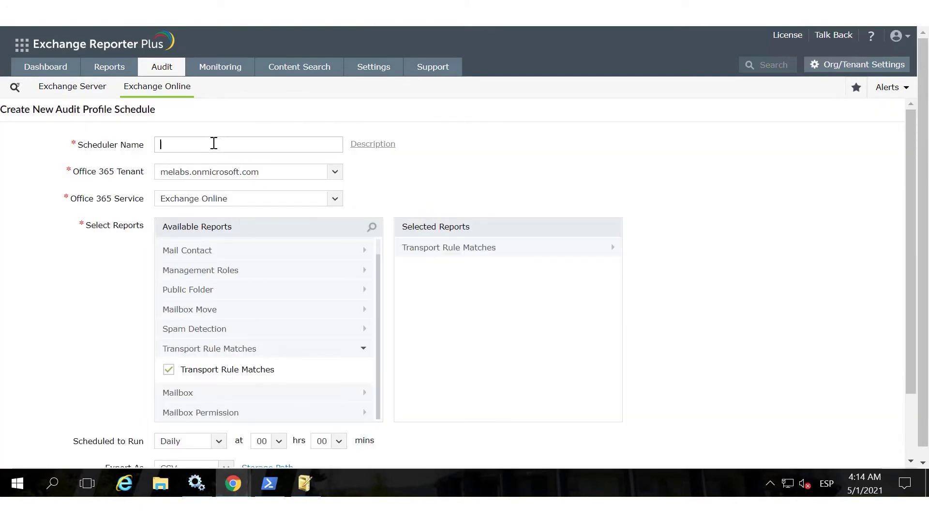
Save the daily CSV schedule without notifications under the name "REglas de transporte" and run it immediately.
{"action": "type", "text": "REglas de transporte"}
{"action": "scroll", "coordinate": [330, 257], "scroll_direction": "down", "scroll_amount": 3}
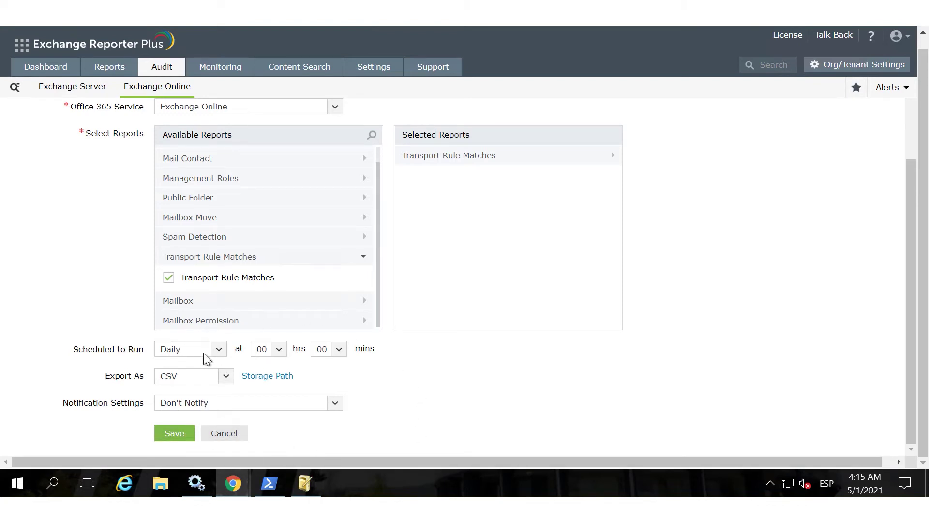
{"action": "left_click", "coordinate": [227, 377]}
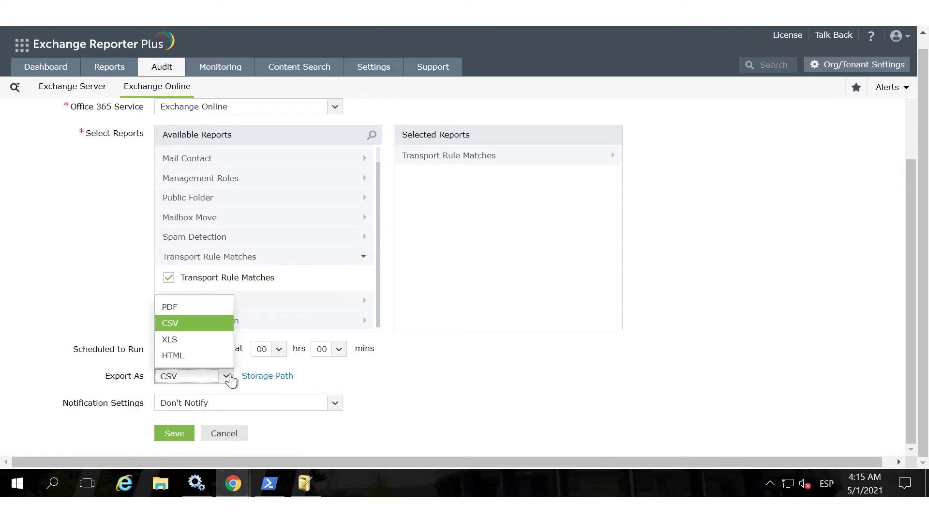
{"action": "left_click", "coordinate": [227, 377]}
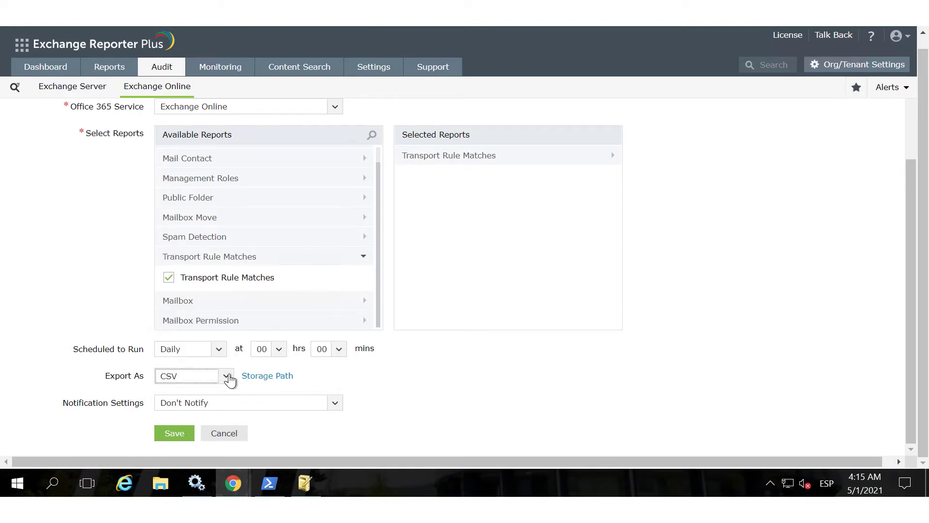
{"action": "left_click", "coordinate": [220, 414]}
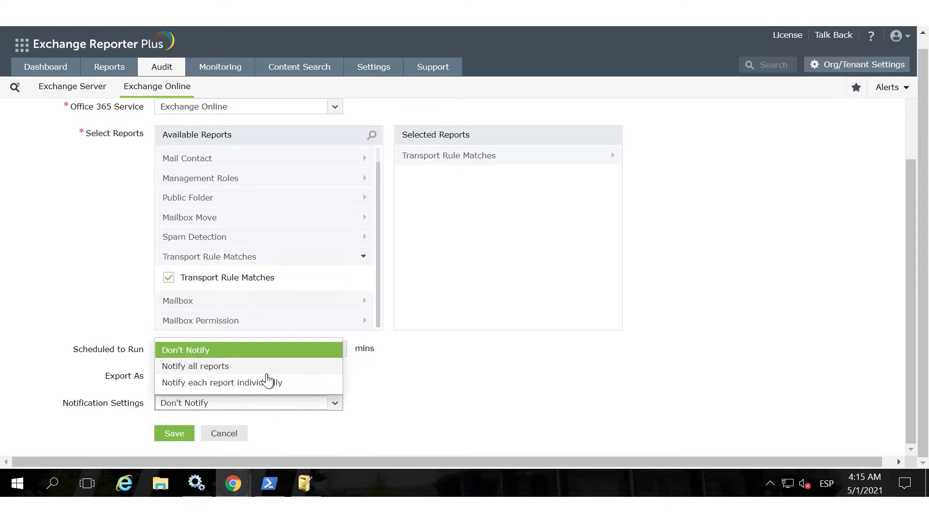
{"action": "left_click", "coordinate": [462, 443]}
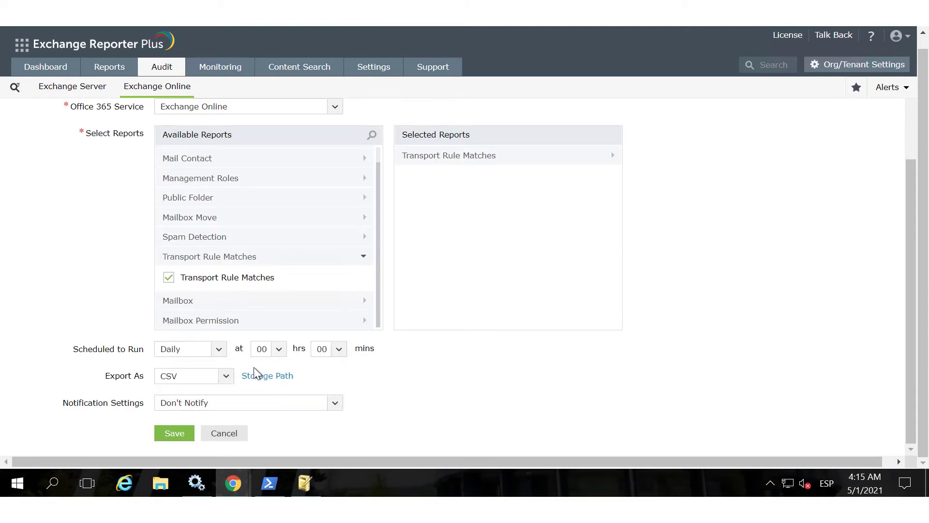
{"action": "left_click", "coordinate": [179, 436]}
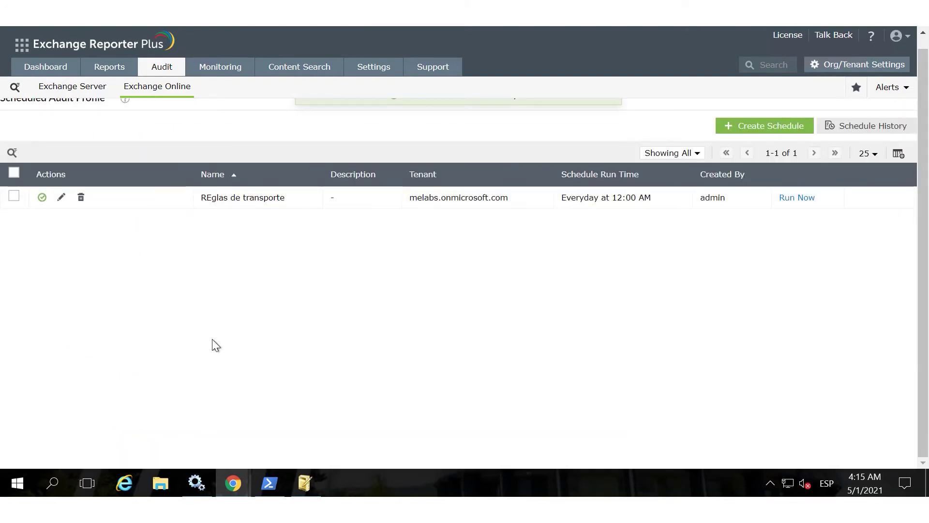
{"action": "left_click", "coordinate": [796, 201]}
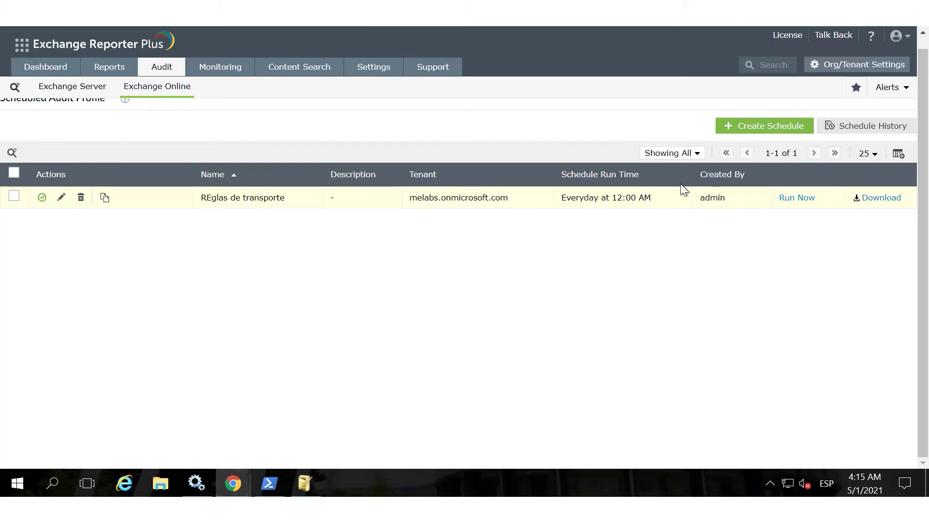
Open the monitoring section, look over its Exchange Server categories and examine the alerts received today.
{"action": "left_click", "coordinate": [161, 66]}
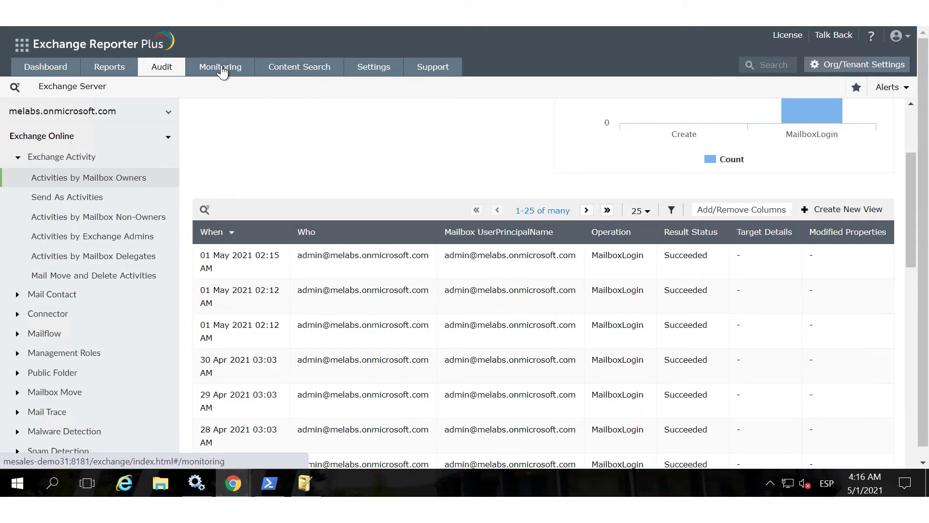
{"action": "left_click", "coordinate": [222, 70]}
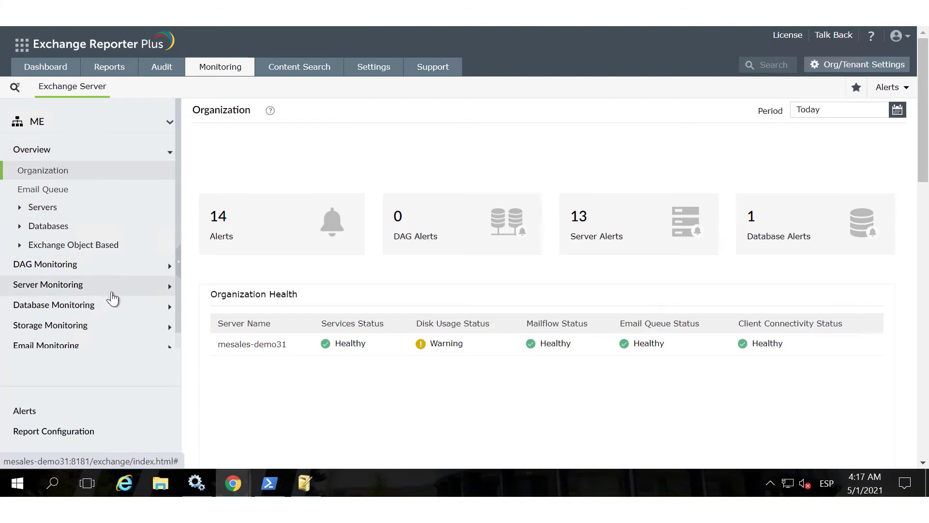
{"action": "scroll", "coordinate": [108, 333], "scroll_direction": "down", "scroll_amount": 1}
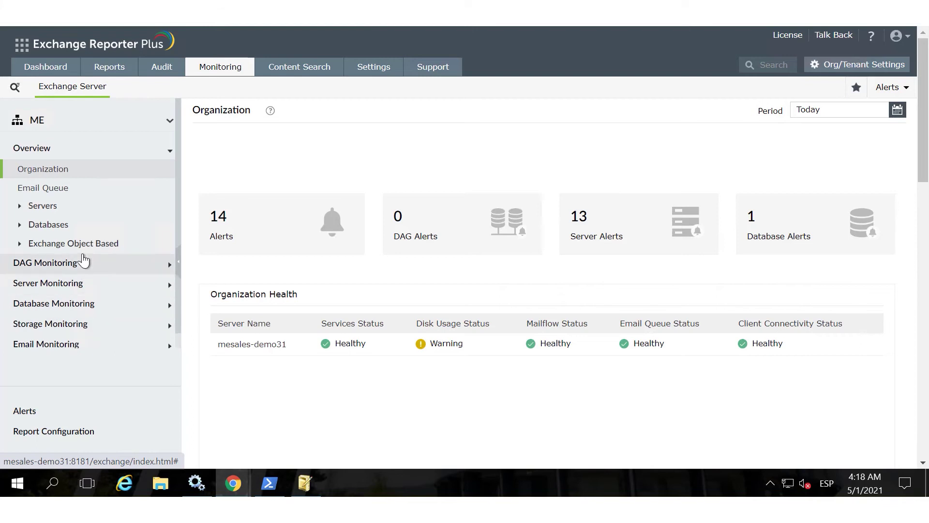
{"action": "scroll", "coordinate": [83, 260], "scroll_direction": "down", "scroll_amount": 1}
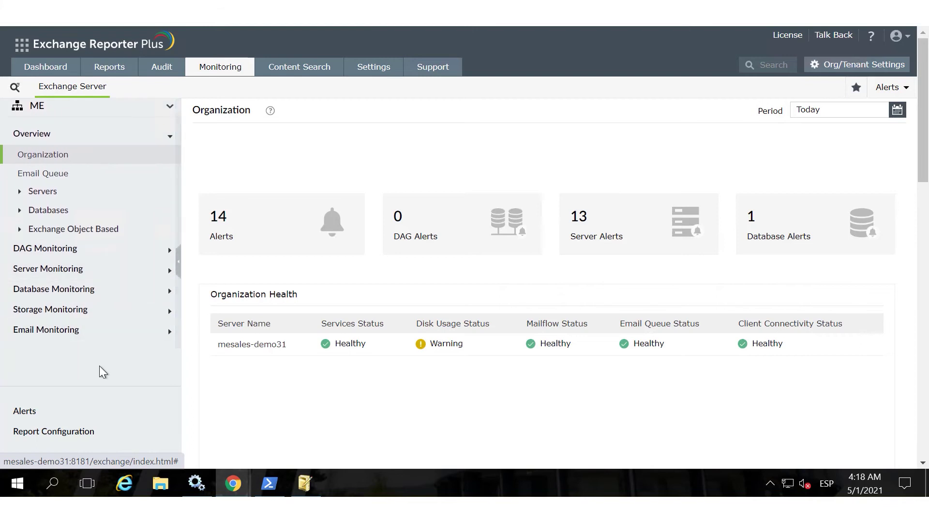
{"action": "left_click", "coordinate": [45, 422]}
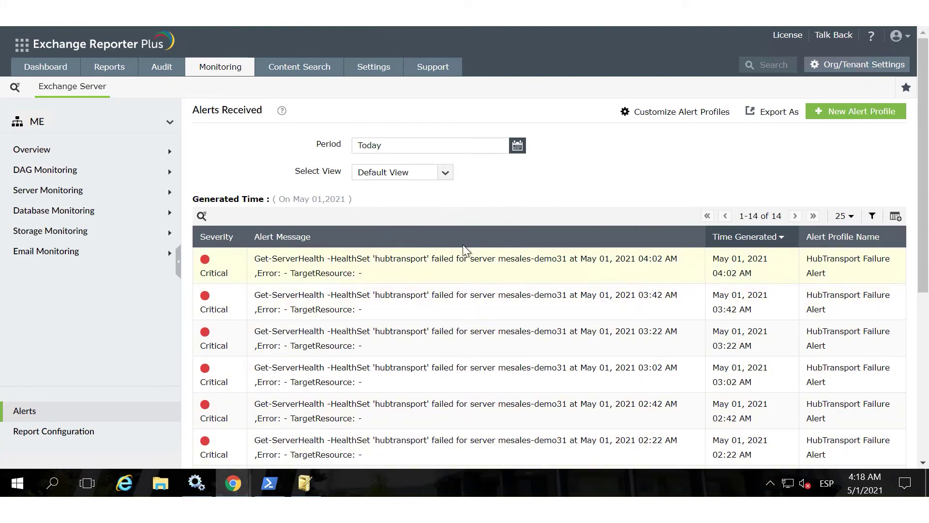
{"action": "scroll", "coordinate": [271, 288], "scroll_direction": "down", "scroll_amount": 5}
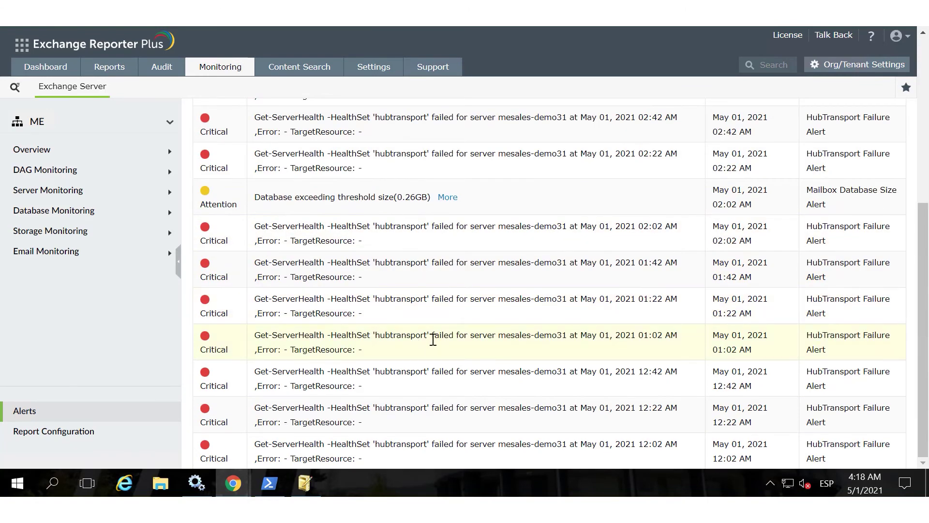
Open the content search results for body text containing "licencia" and view the first message, "Verificacion de correo", with its attachments.
{"action": "scroll", "coordinate": [484, 329], "scroll_direction": "up", "scroll_amount": 6}
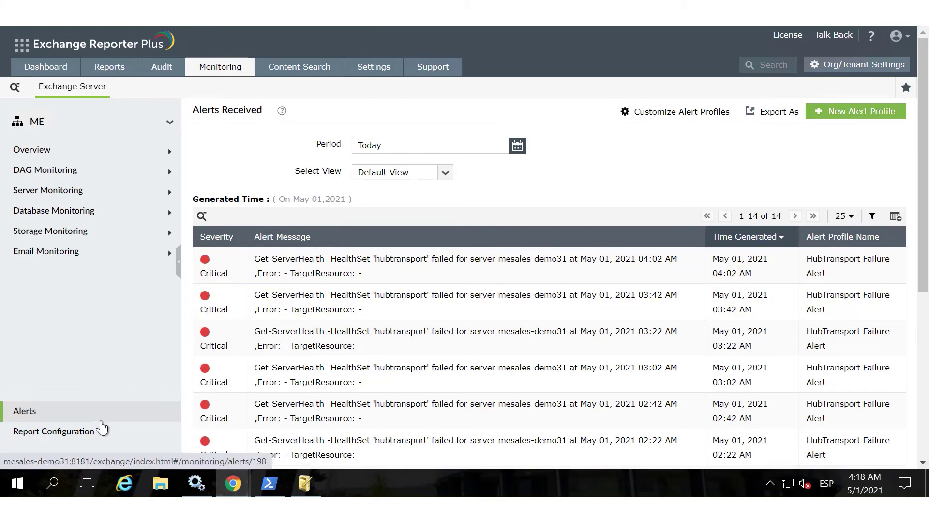
{"action": "left_click", "coordinate": [294, 67]}
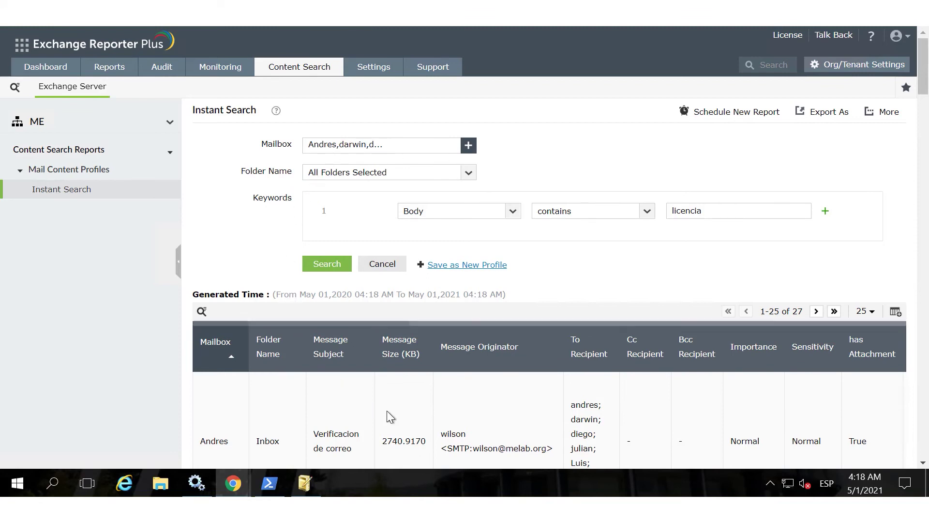
{"action": "mouse_move", "coordinate": [467, 422]}
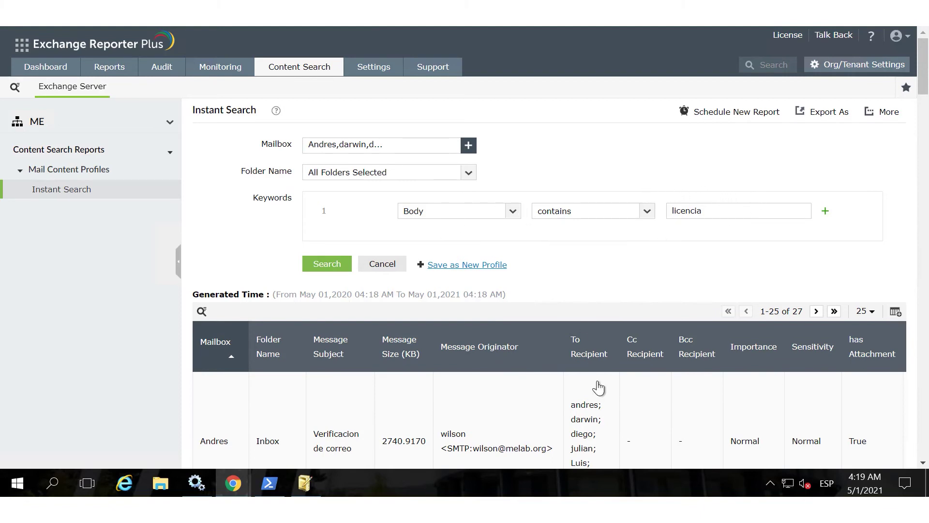
{"action": "scroll", "coordinate": [453, 326], "scroll_direction": "down", "scroll_amount": 1}
{"action": "scroll", "coordinate": [453, 331], "scroll_direction": "down", "scroll_amount": 1}
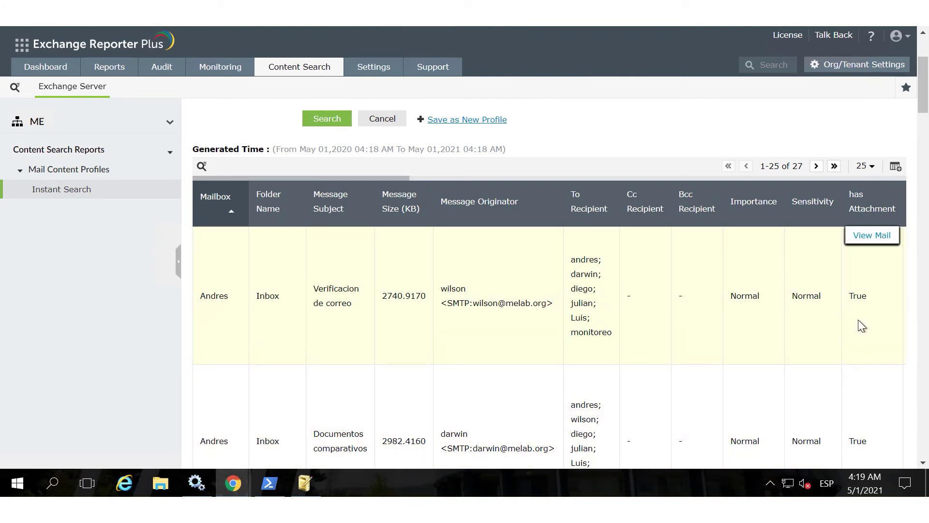
{"action": "left_click", "coordinate": [879, 237]}
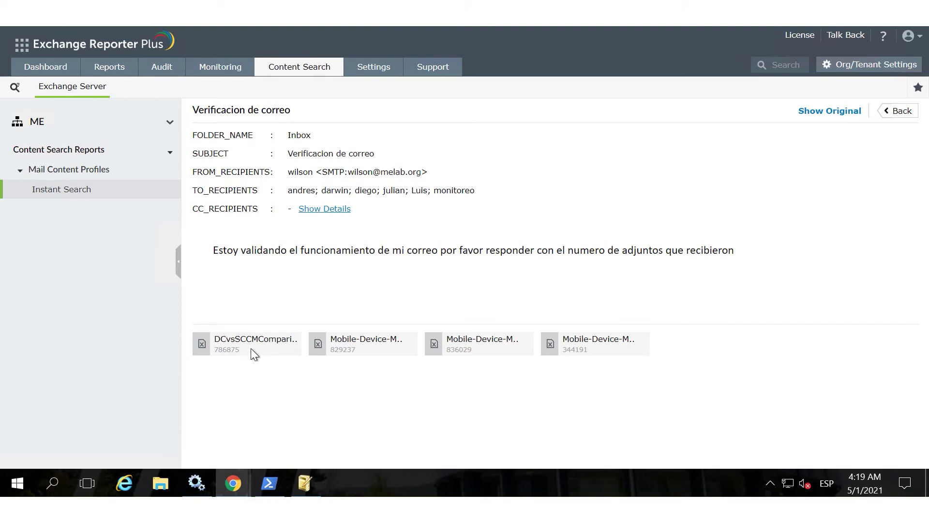
{"action": "mouse_move", "coordinate": [517, 351]}
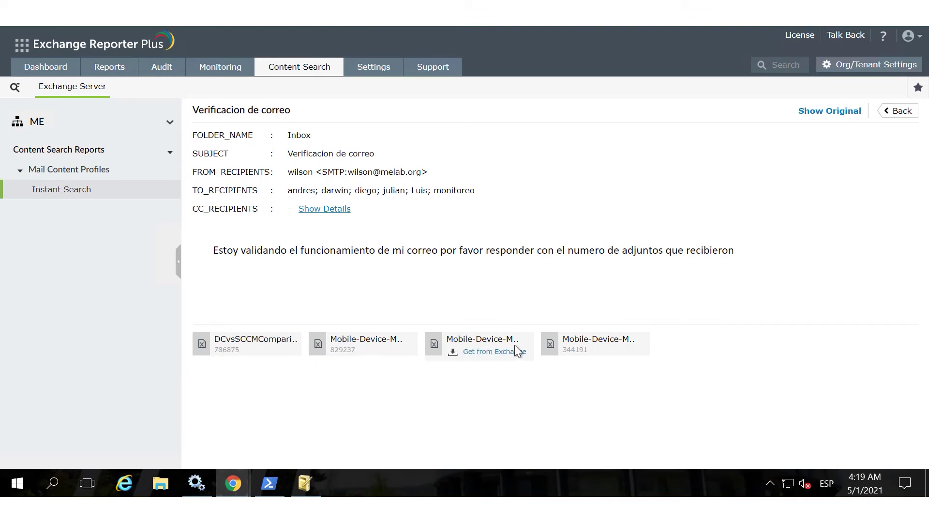
{"action": "mouse_move", "coordinate": [563, 347]}
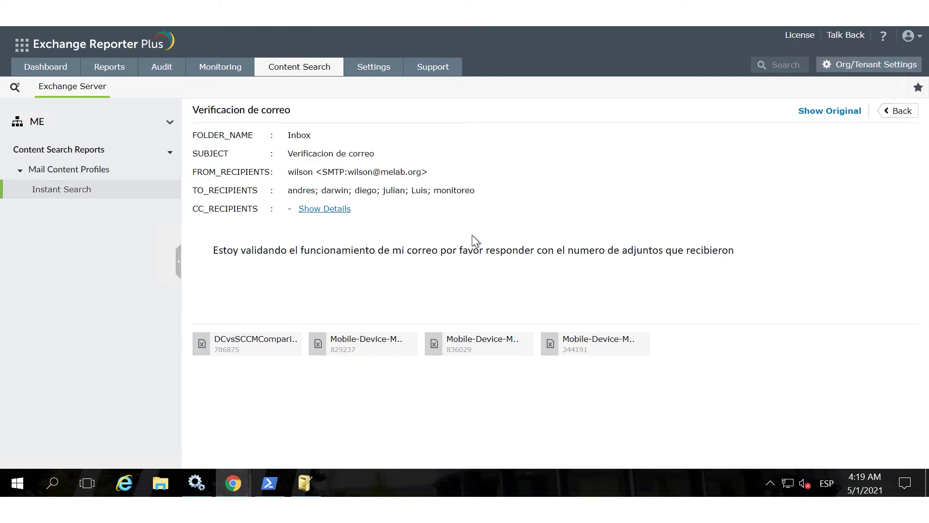
Show the full details of the "Verificacion de correo" message and examine its properties, dates, attachment file names and internet headers.
{"action": "left_click", "coordinate": [323, 209]}
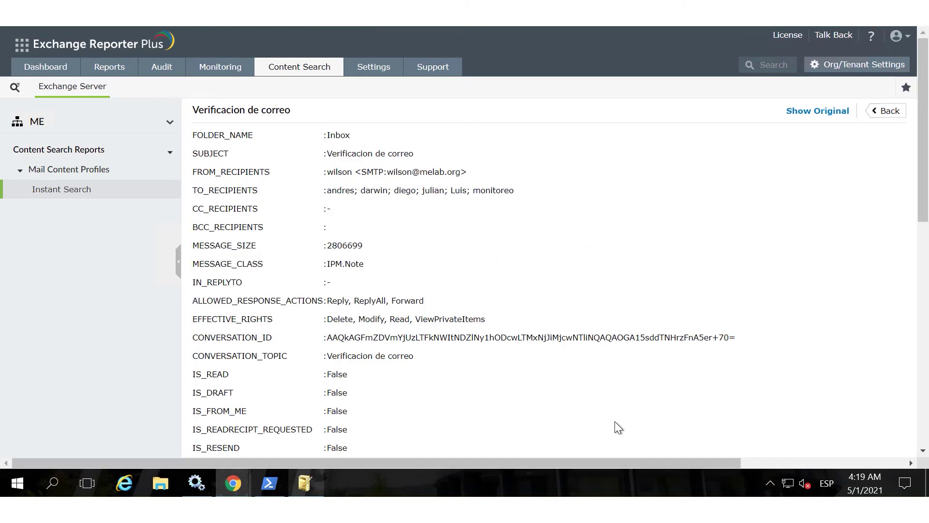
{"action": "scroll", "coordinate": [421, 247], "scroll_direction": "down", "scroll_amount": 7}
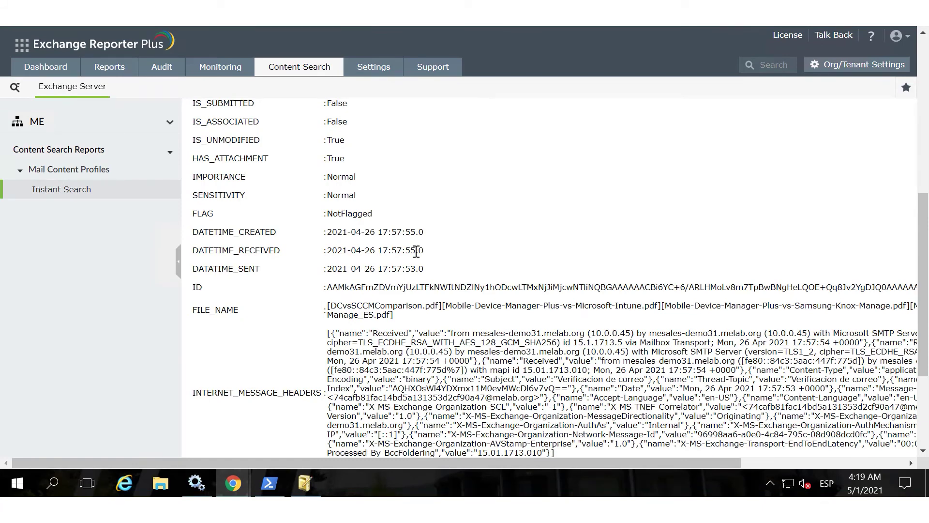
{"action": "scroll", "coordinate": [435, 248], "scroll_direction": "down", "scroll_amount": 3}
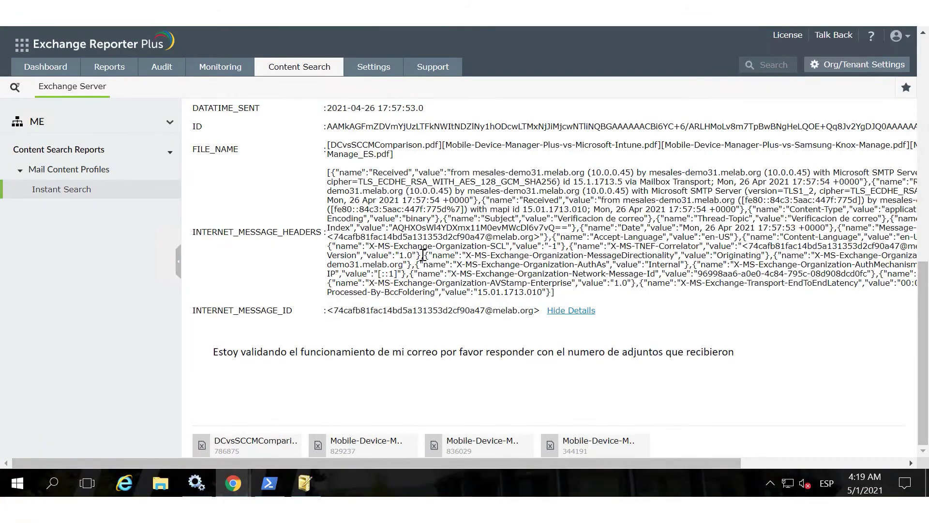
{"action": "scroll", "coordinate": [422, 255], "scroll_direction": "up", "scroll_amount": 4}
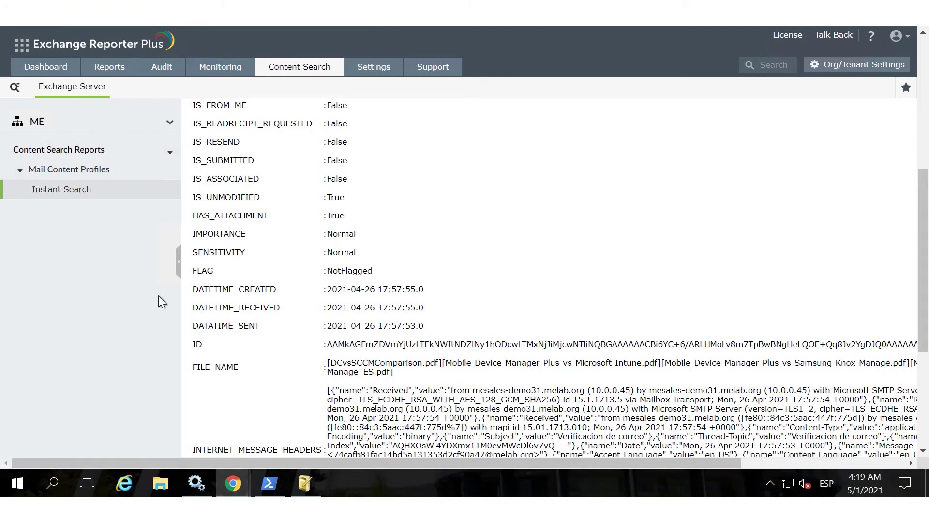
Open the administration settings and examine the configured technicians and the help desk roles under Utilities.
{"action": "left_click", "coordinate": [374, 68]}
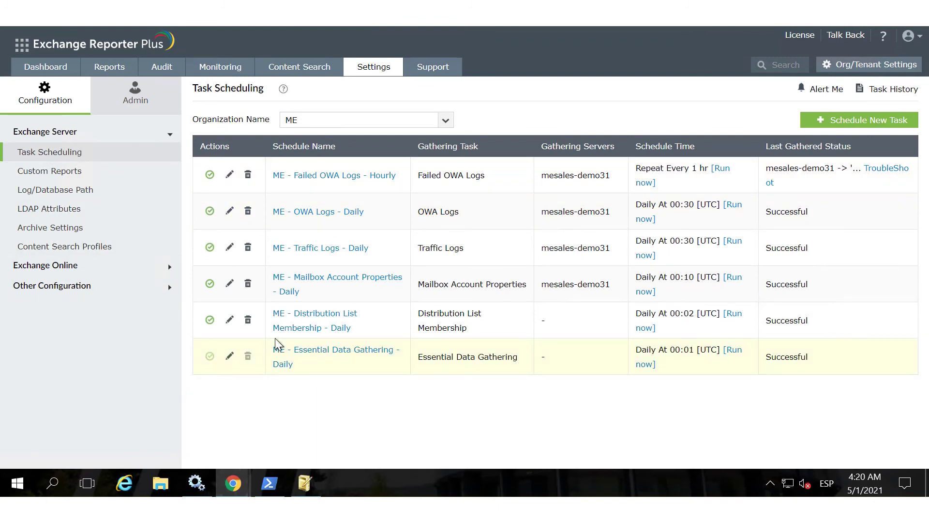
{"action": "left_click", "coordinate": [129, 98]}
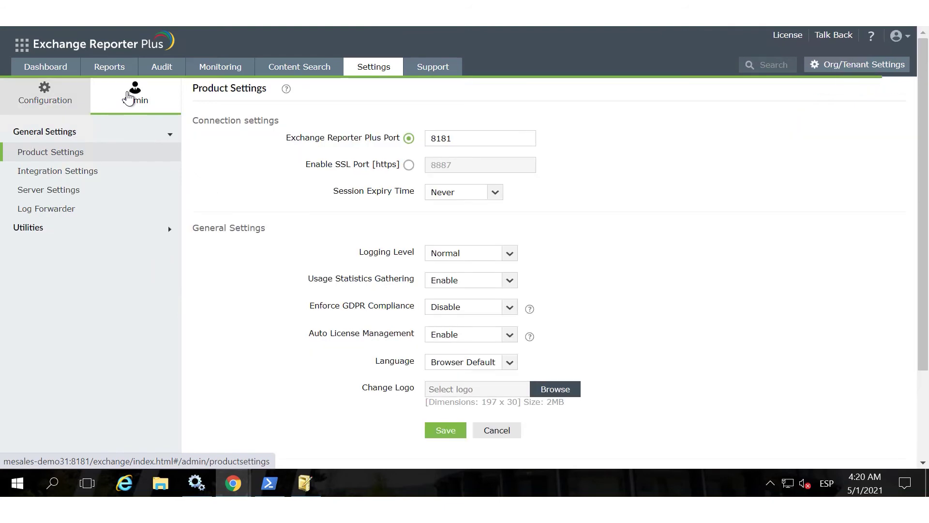
{"action": "left_click", "coordinate": [66, 233]}
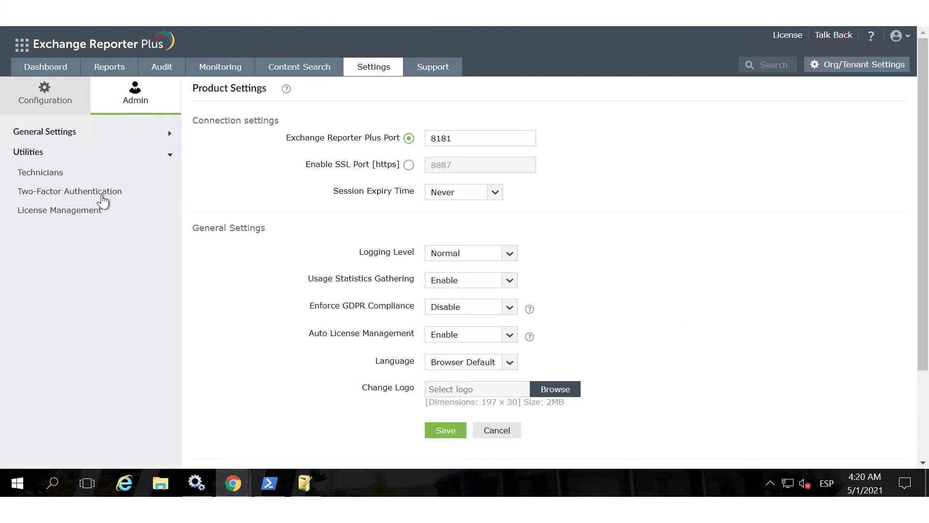
{"action": "left_click", "coordinate": [81, 182]}
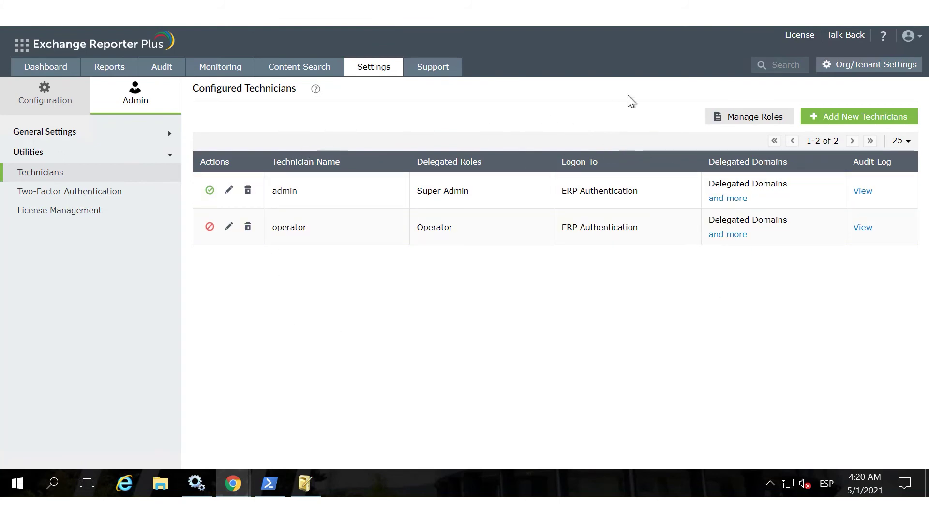
{"action": "left_click", "coordinate": [744, 120]}
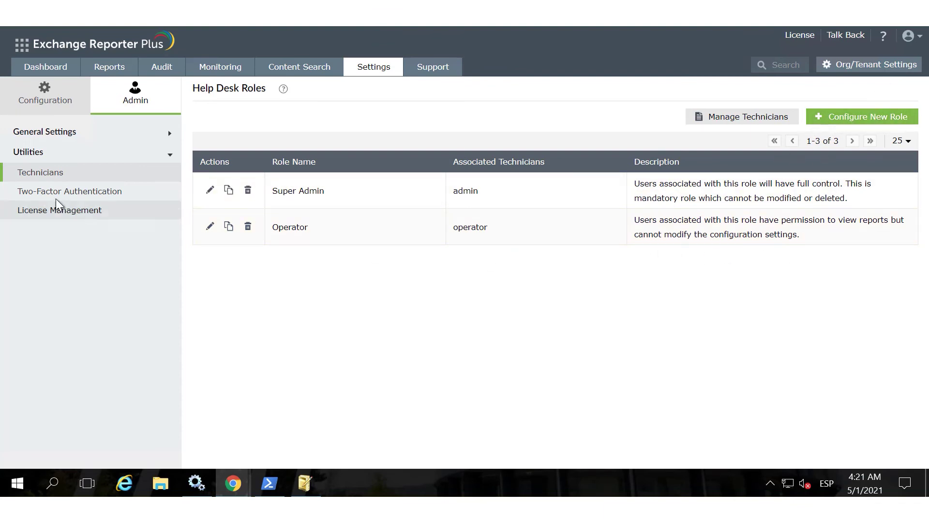
Return to the configured technicians and review License Management for both the organization and the tenant.
{"action": "left_click", "coordinate": [40, 172]}
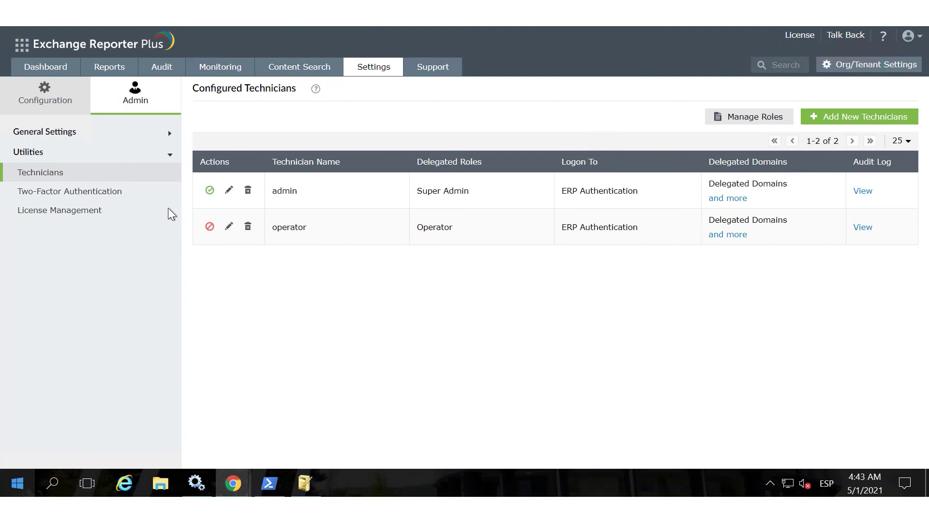
{"action": "left_click", "coordinate": [83, 211]}
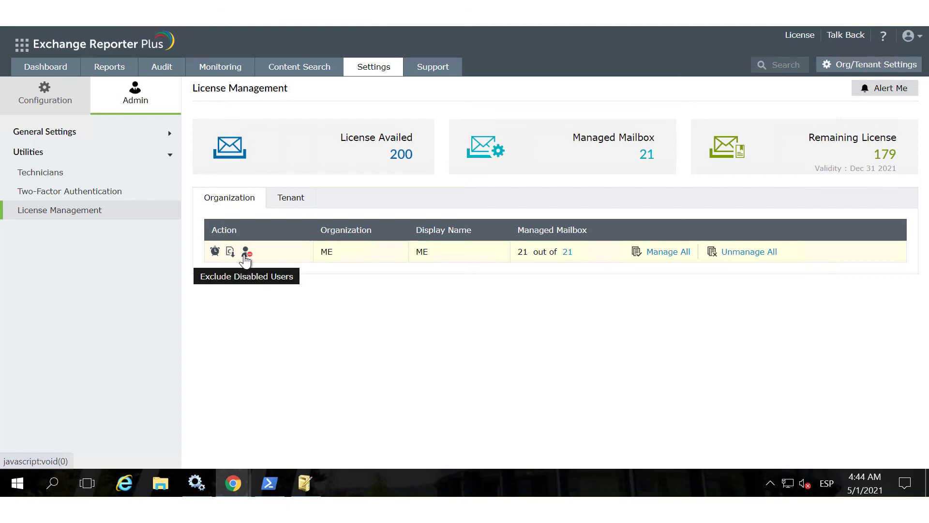
{"action": "left_click", "coordinate": [285, 206]}
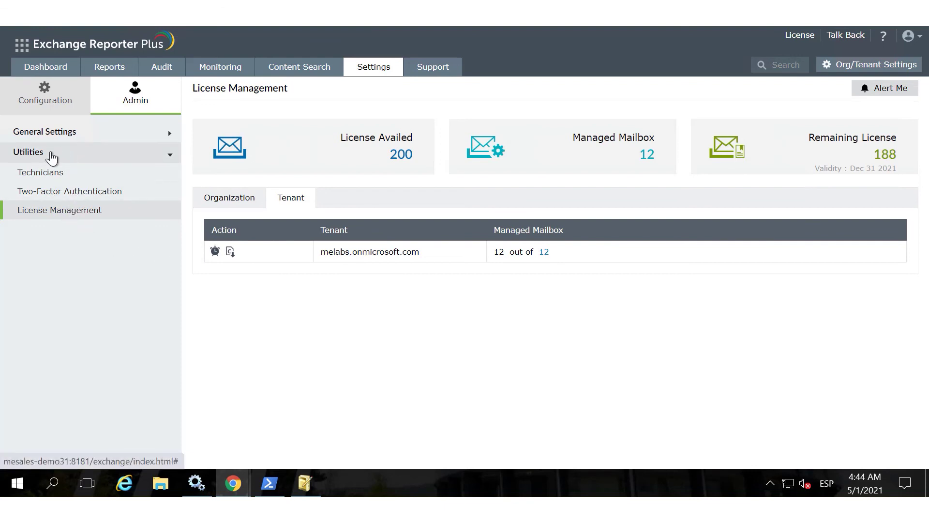
Enable log forwarding in the Log Forwarder general settings, look over the Splunk options and switch the forwarding type back to Syslog.
{"action": "left_click", "coordinate": [62, 131]}
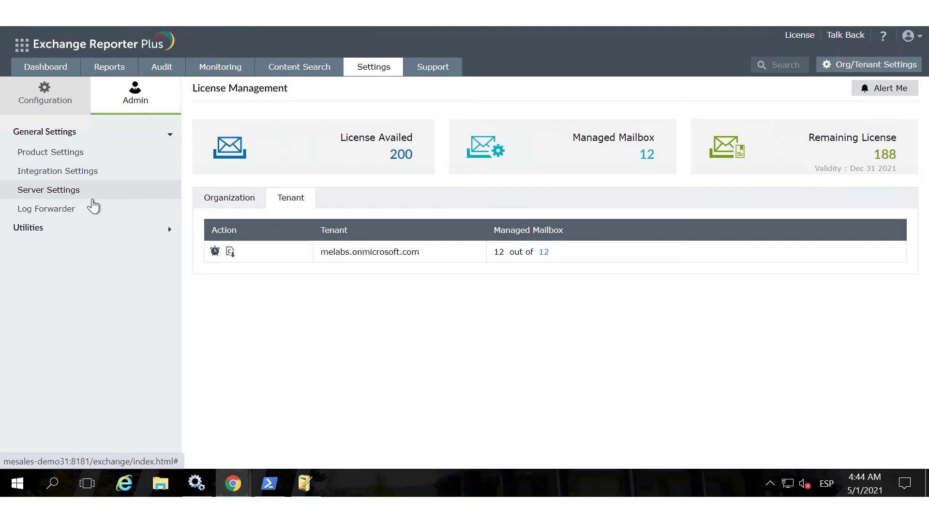
{"action": "left_click", "coordinate": [55, 212]}
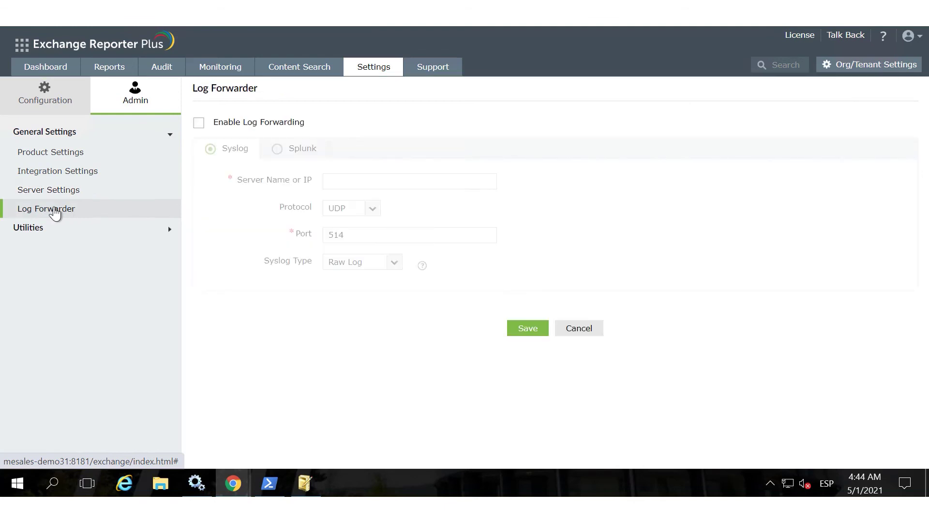
{"action": "left_click", "coordinate": [199, 126]}
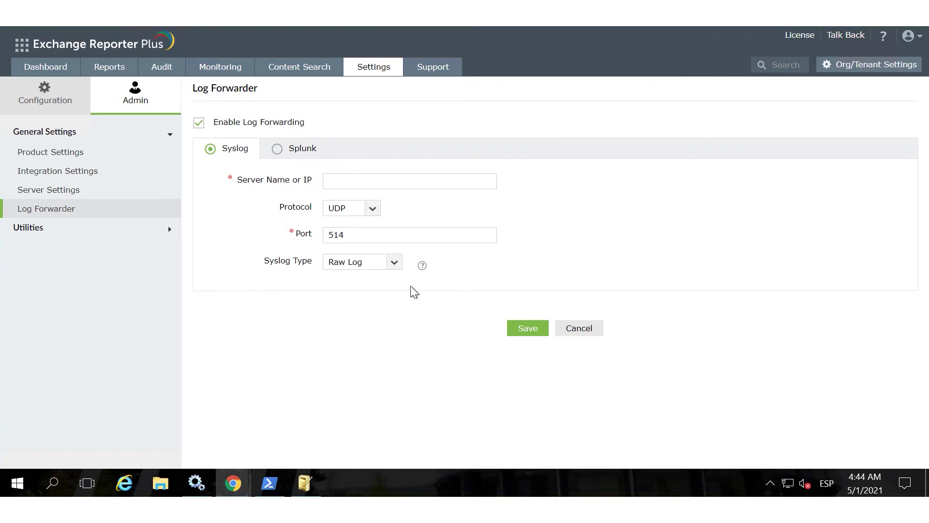
{"action": "left_click", "coordinate": [277, 150]}
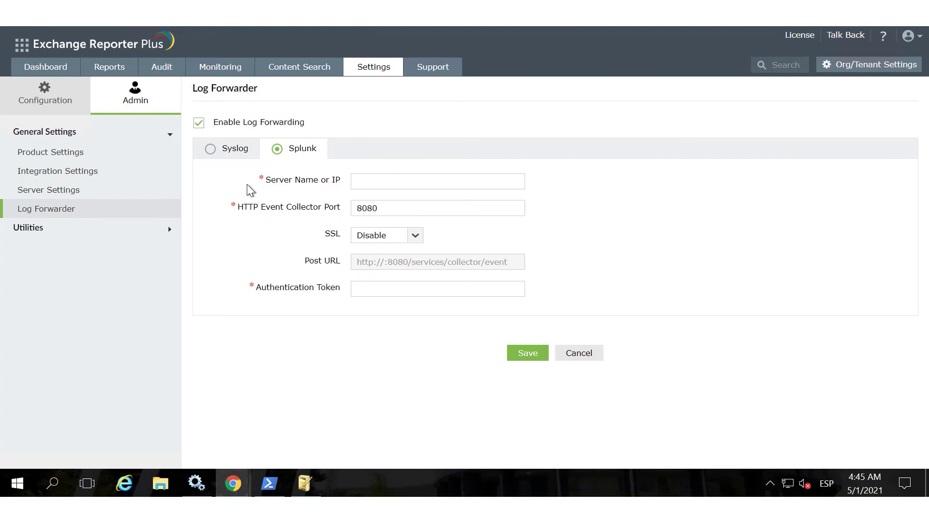
{"action": "left_click", "coordinate": [218, 152]}
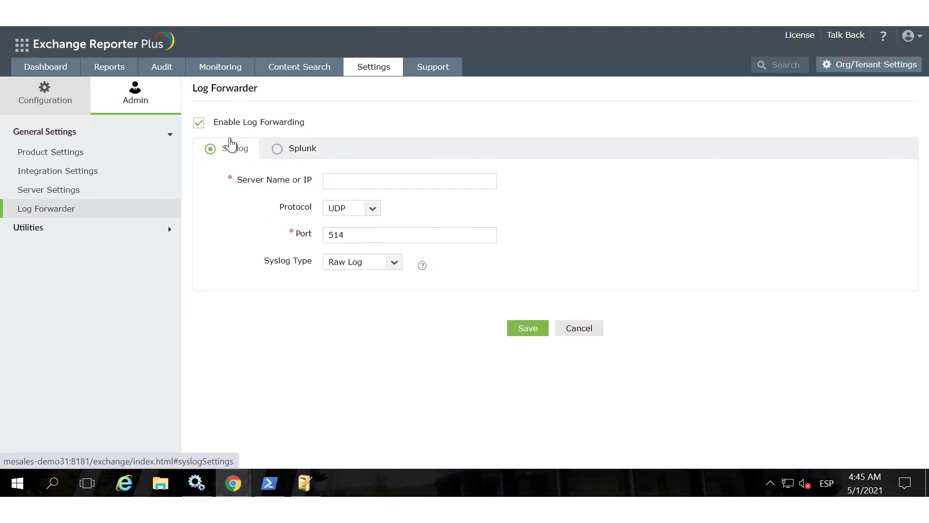